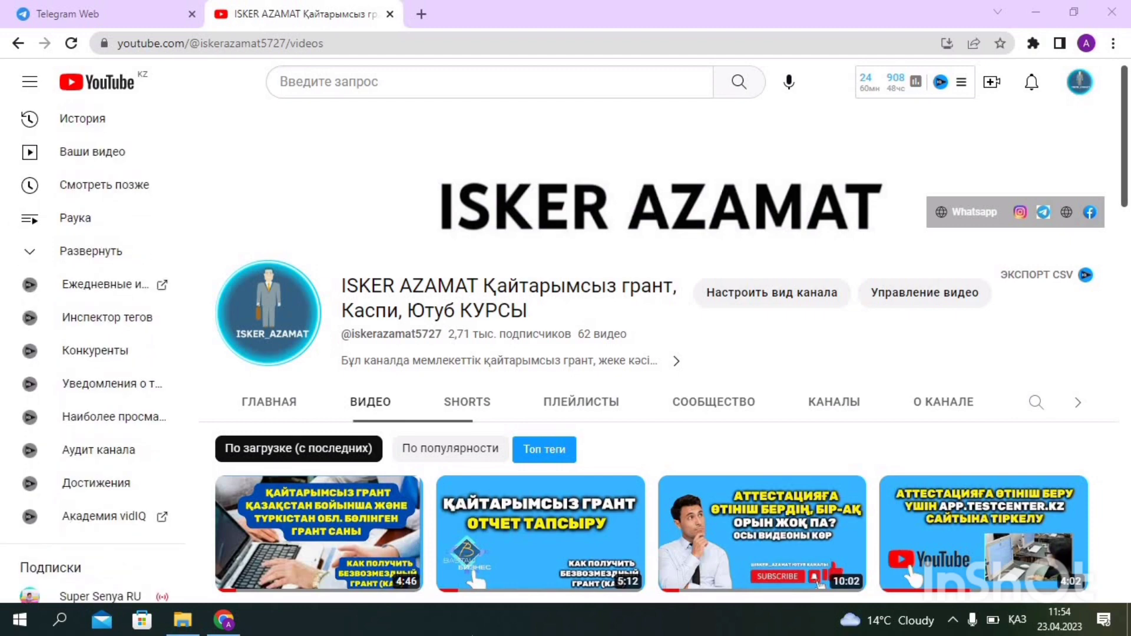
scroll(851, 396, down, 4)
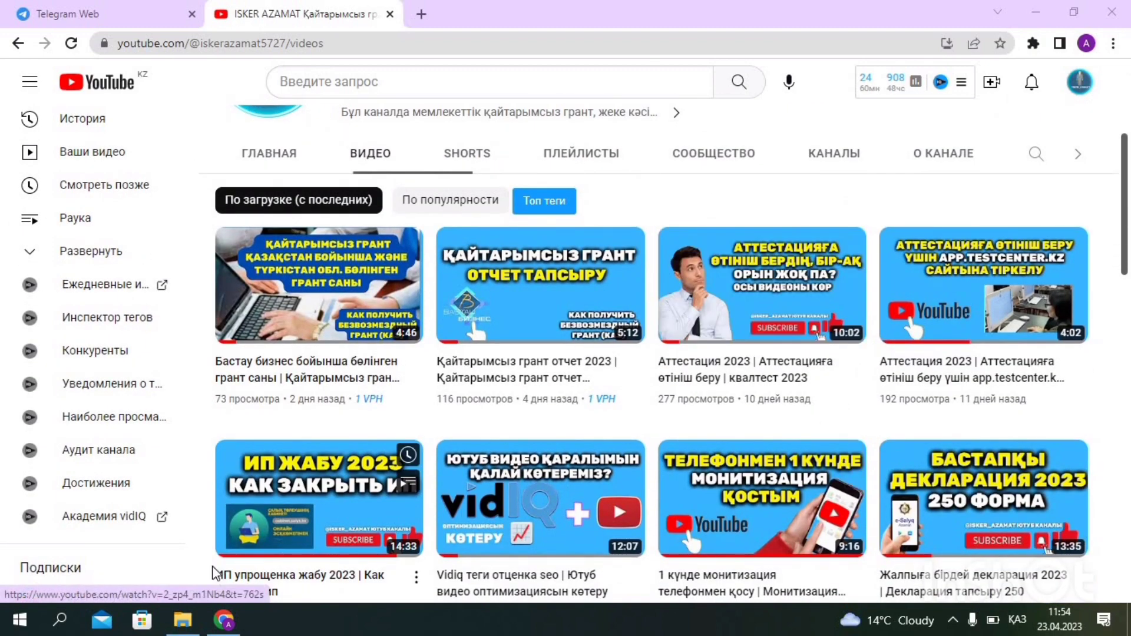
Browse the YouTube channel's video list, then start a new blank Google tab
mouse_move(284, 512)
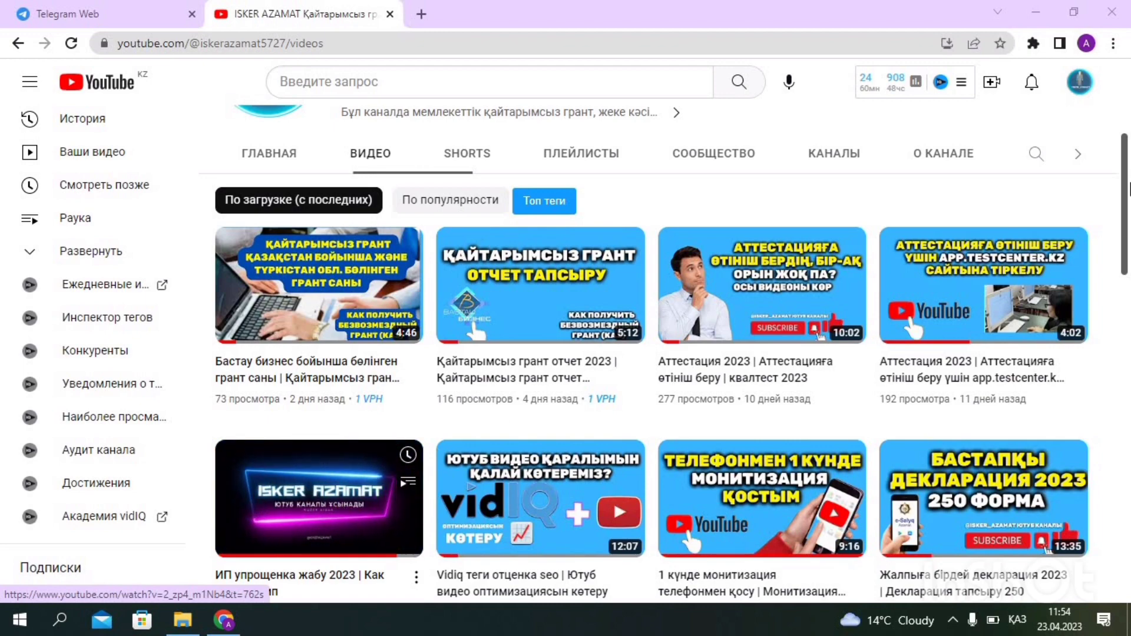
scroll(1123, 192, down, 1)
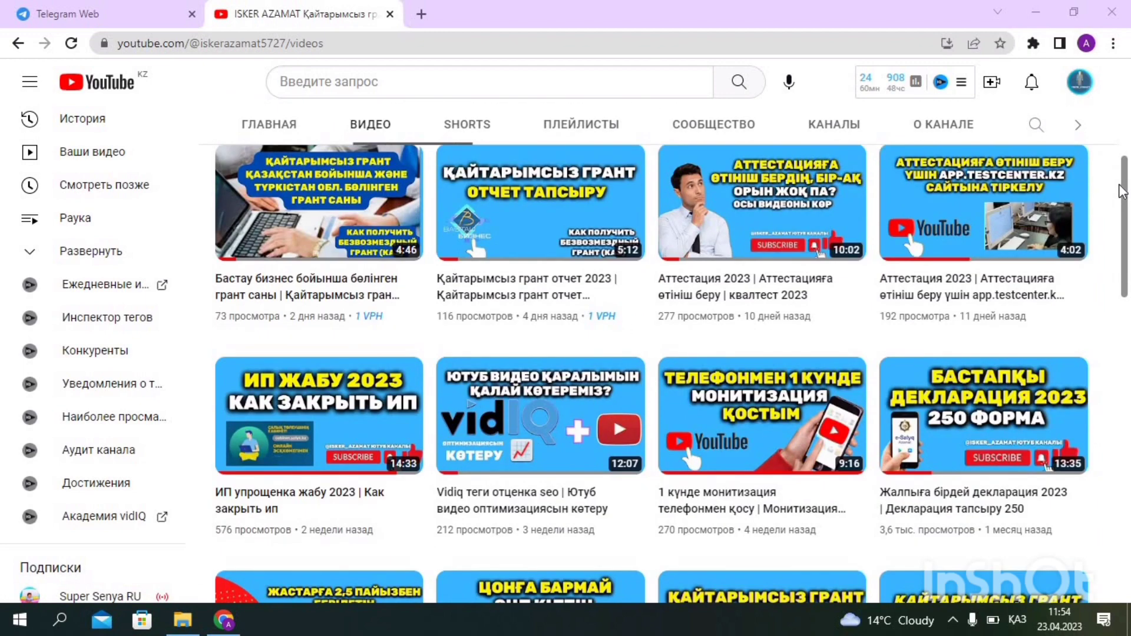
mouse_move(268, 449)
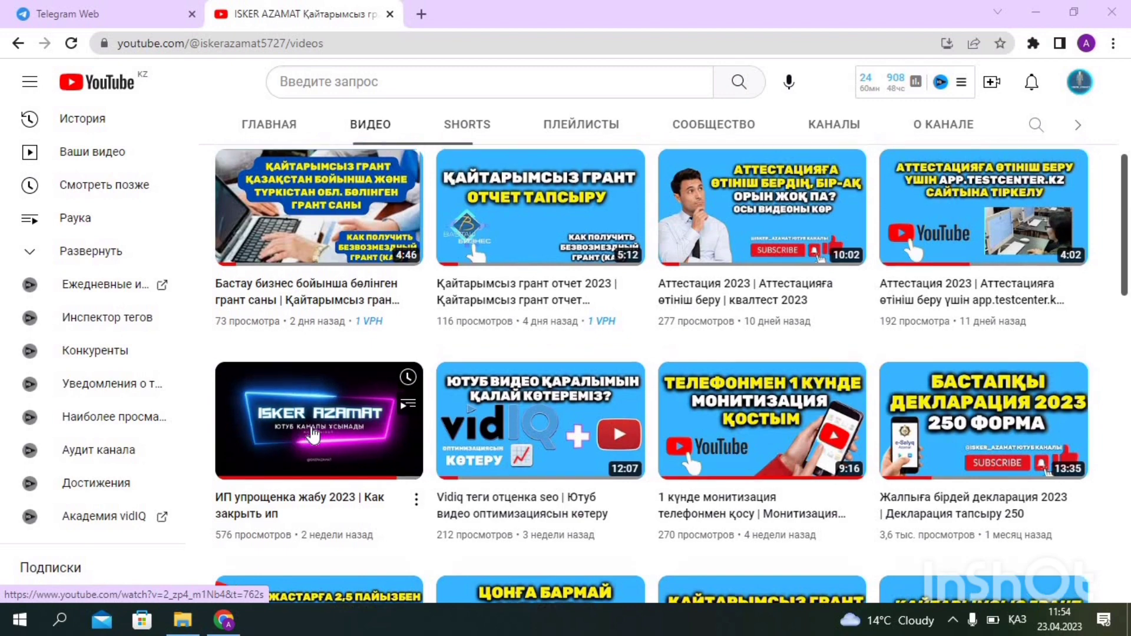
scroll(330, 419, up, 5)
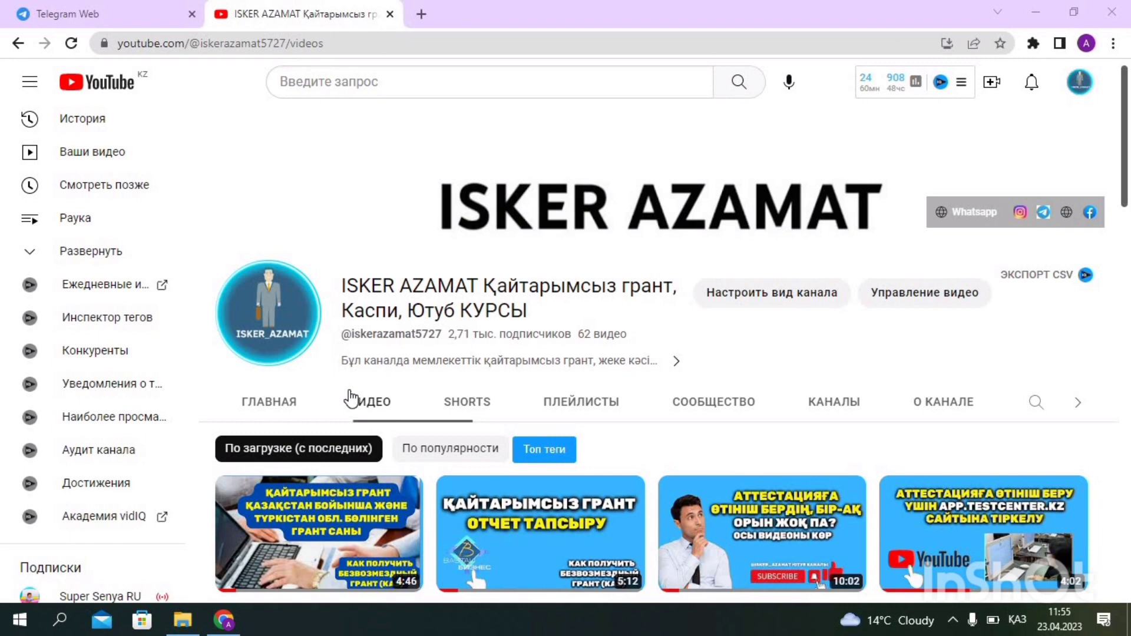
click(421, 13)
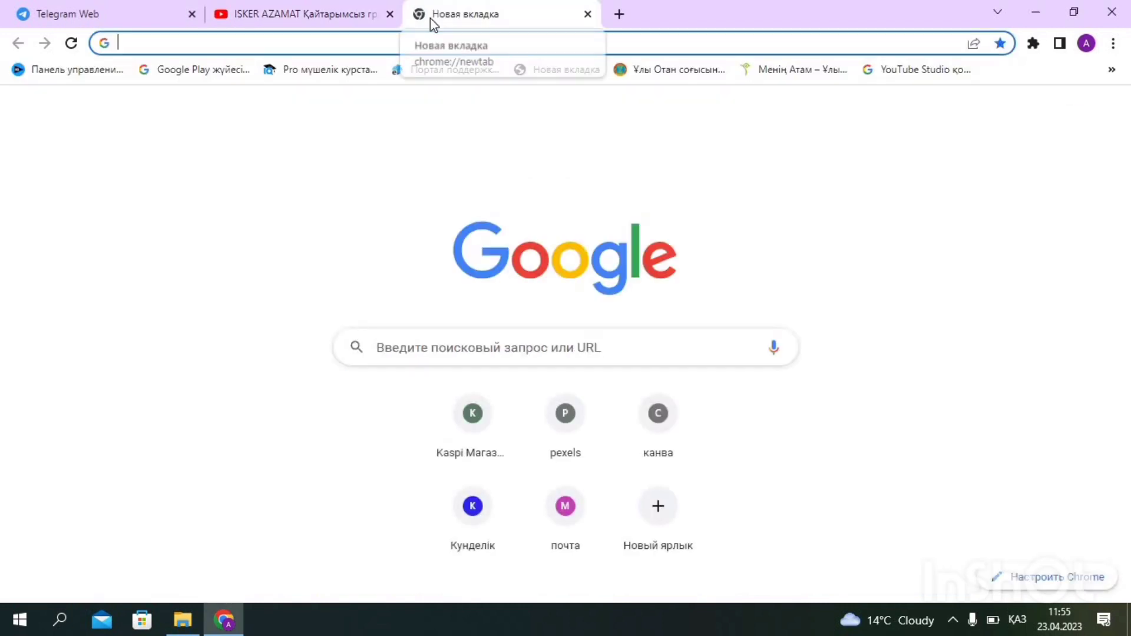
Reach cabinet.salyk.kz from a 'са' search and sign in with the signature key and its password
text(салык кабинет)
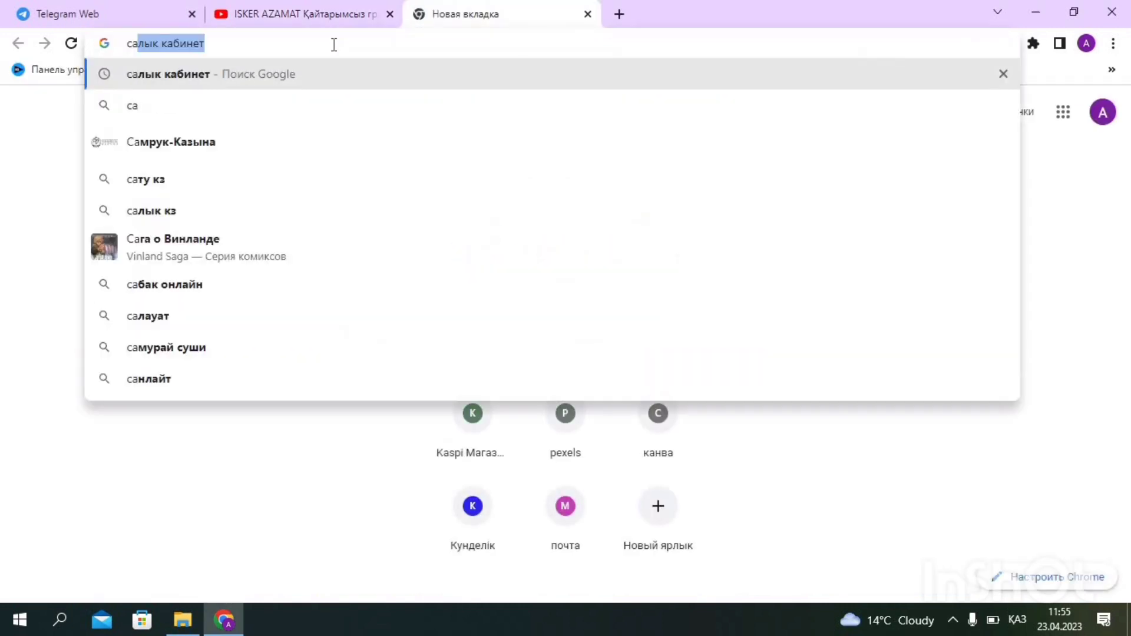
key(Return)
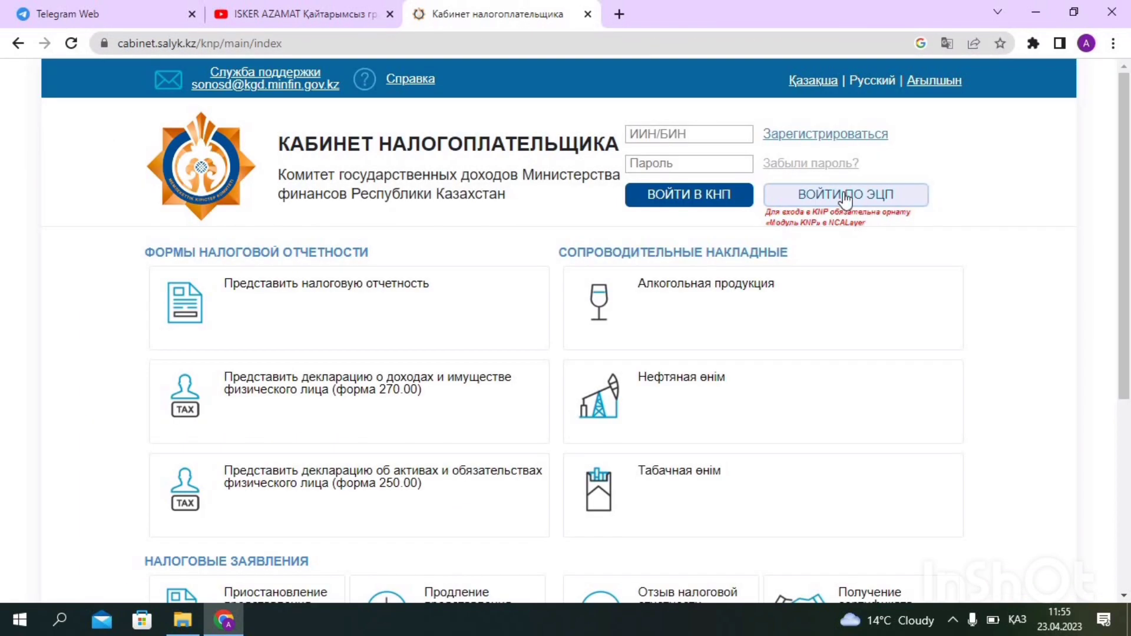
click(844, 192)
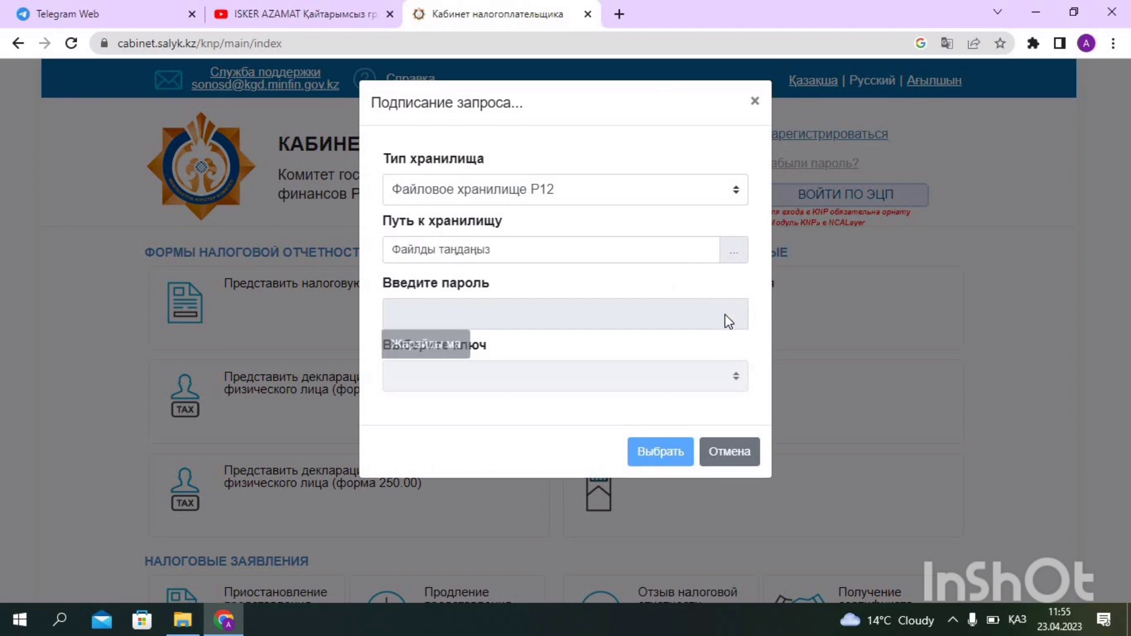
click(733, 252)
key(Escape)
click(478, 323)
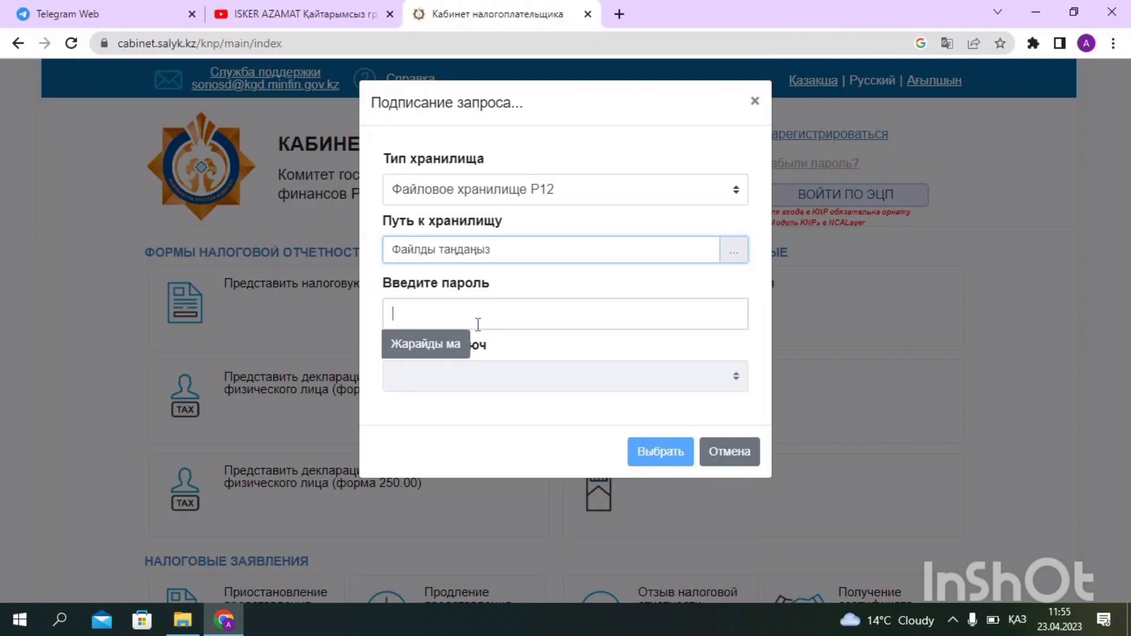
text(1)
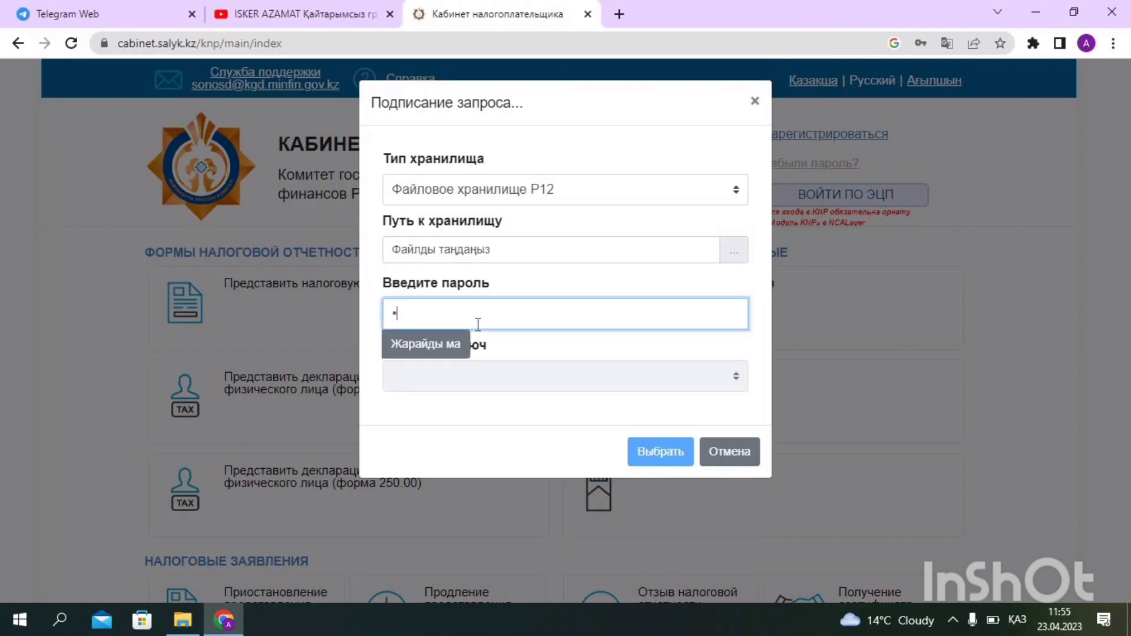
text(2345678)
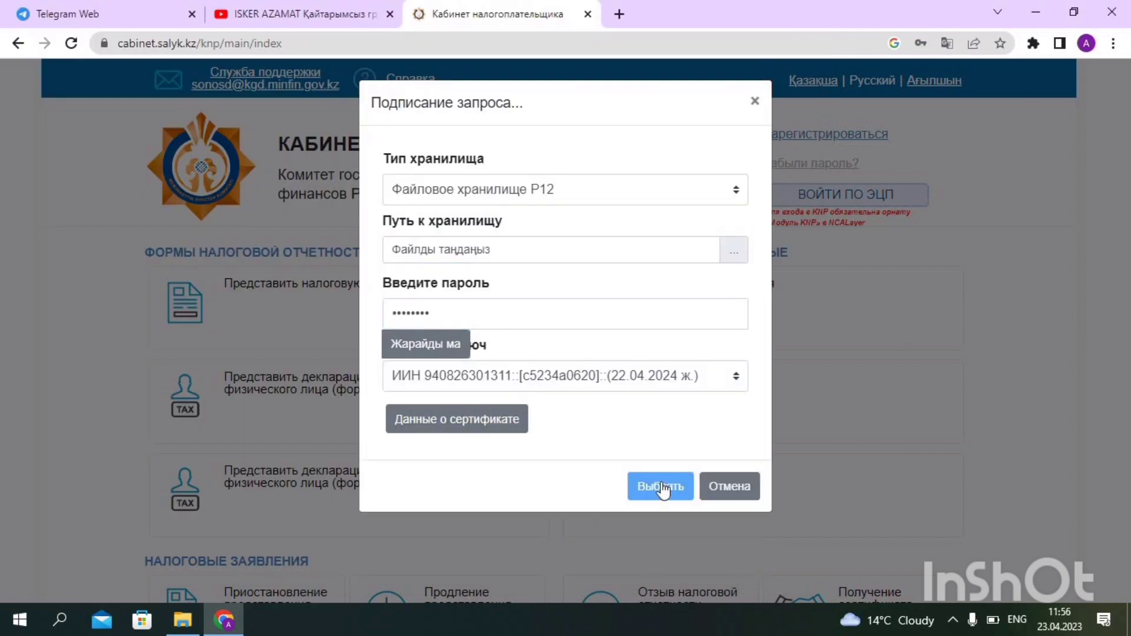
click(661, 485)
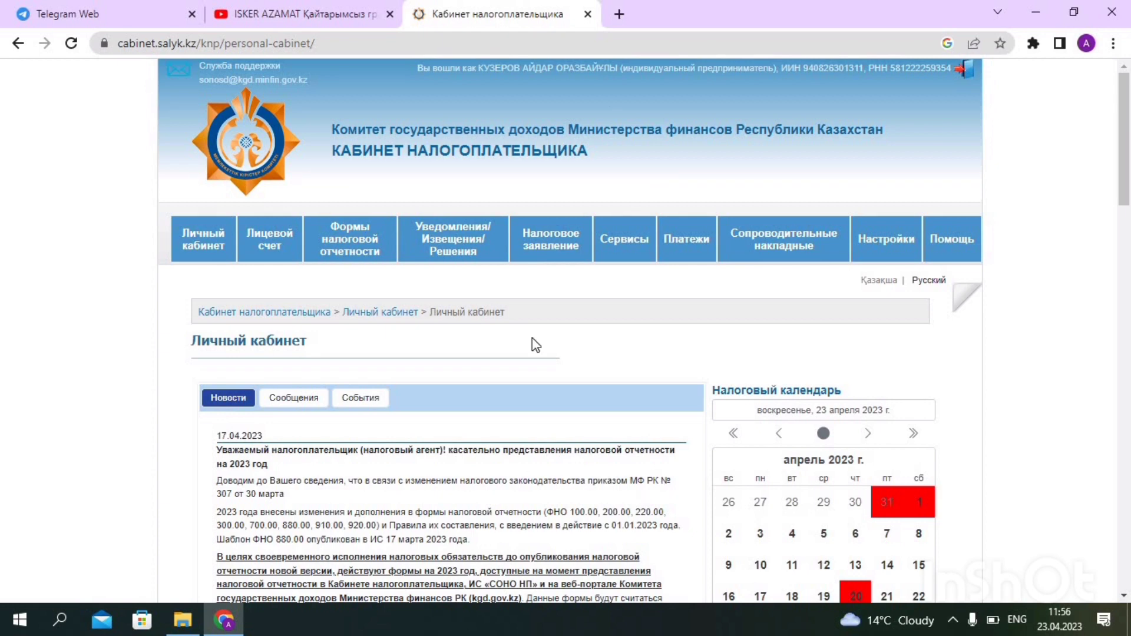
click(342, 18)
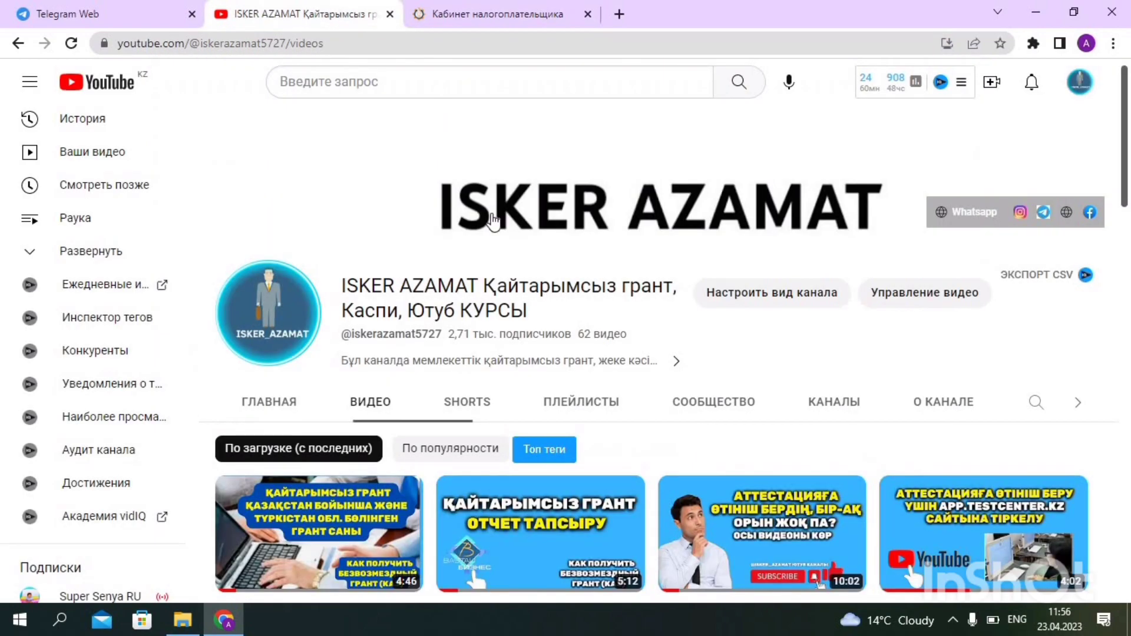
scroll(613, 407, down, 3)
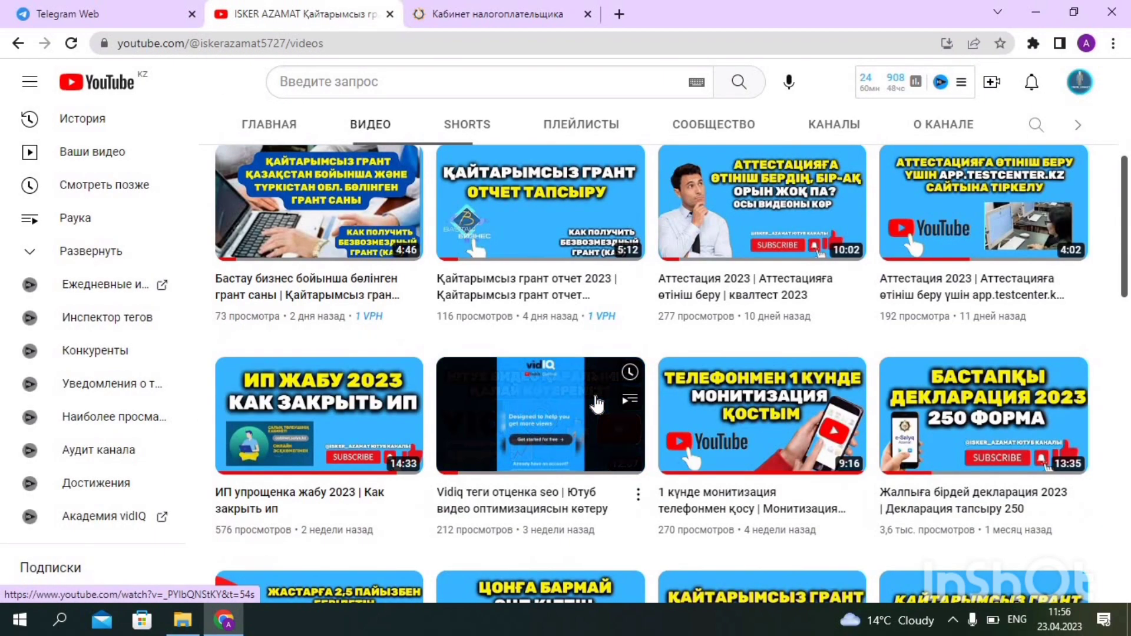
scroll(613, 404, down, 3)
scroll(614, 396, down, 5)
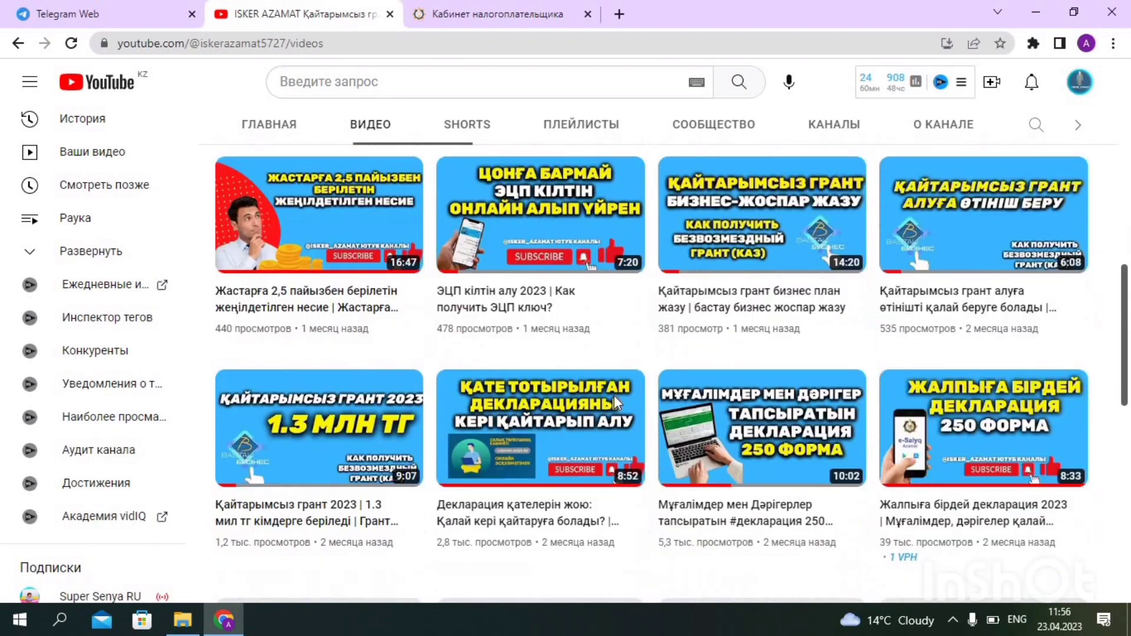
scroll(695, 398, down, 1)
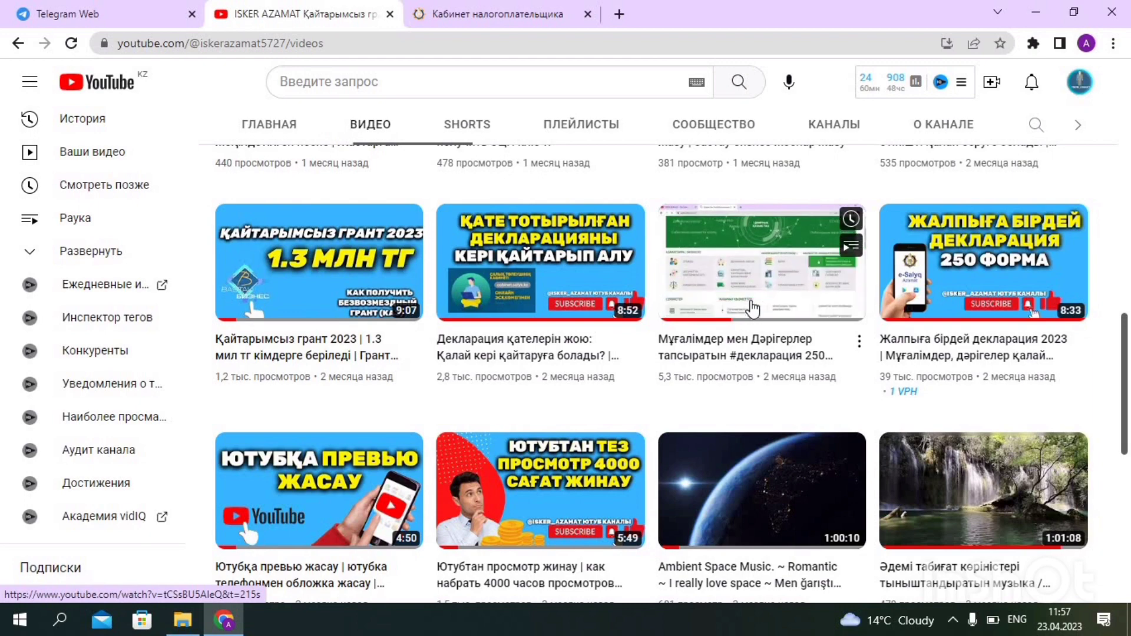
click(493, 24)
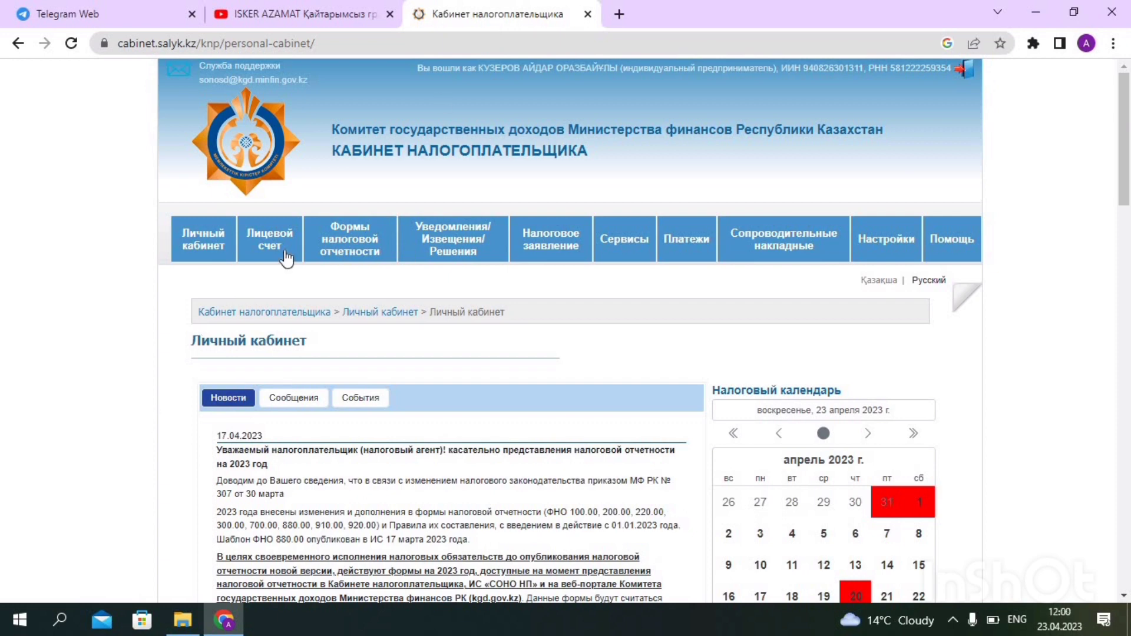
Request the Выписка из лицевого счета for 01.01.2022–23.04.2023
mouse_move(273, 255)
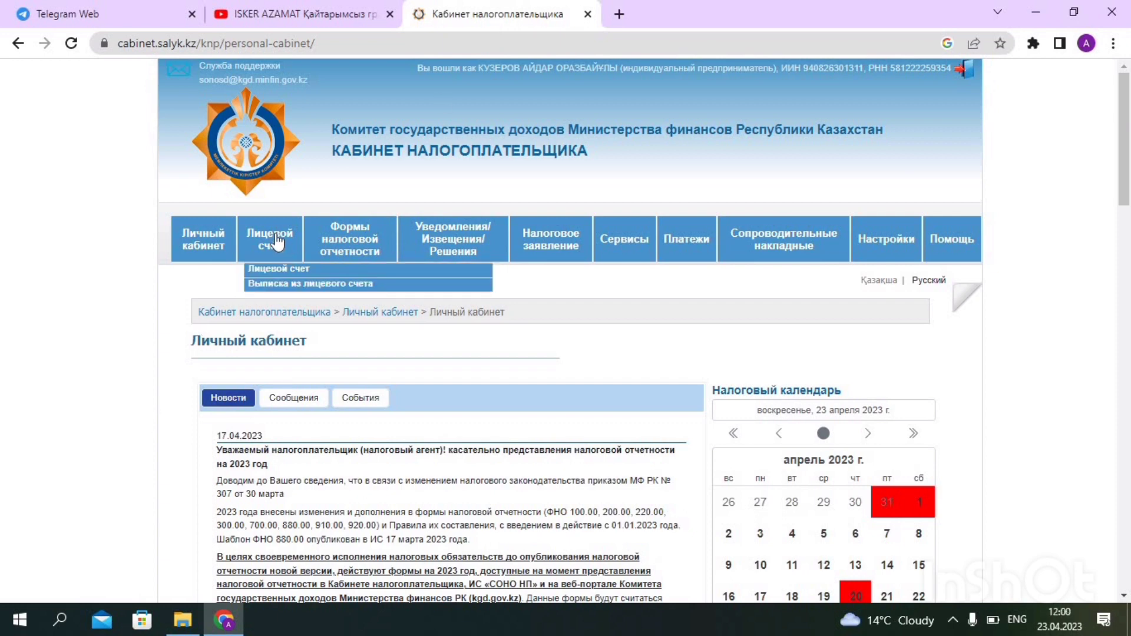
click(275, 285)
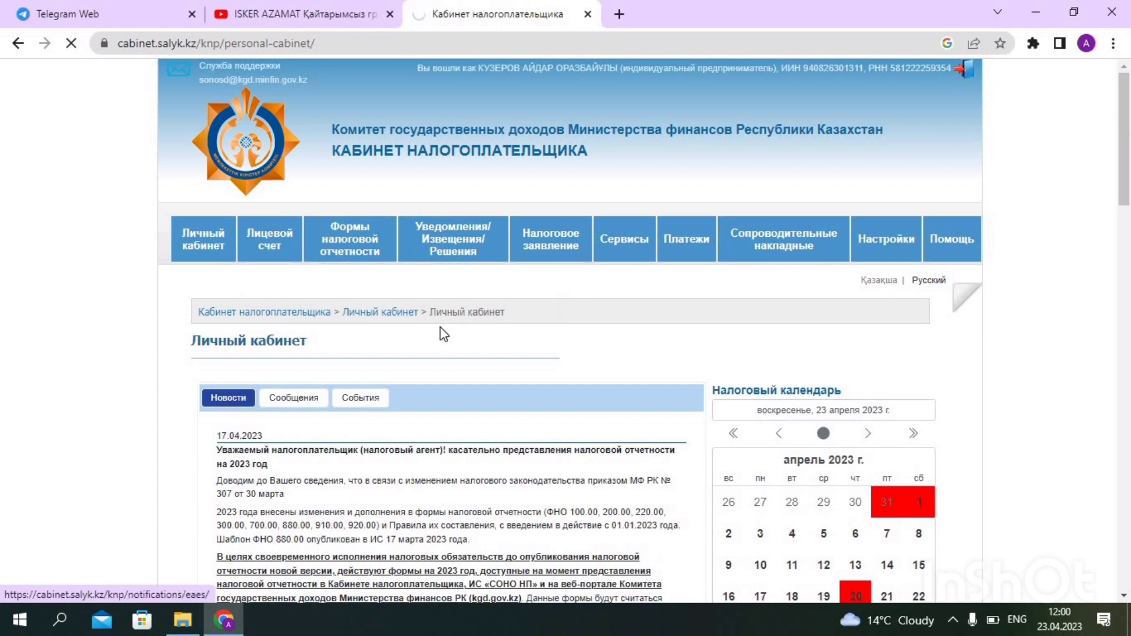
scroll(442, 329, down, 3)
scroll(443, 330, down, 12)
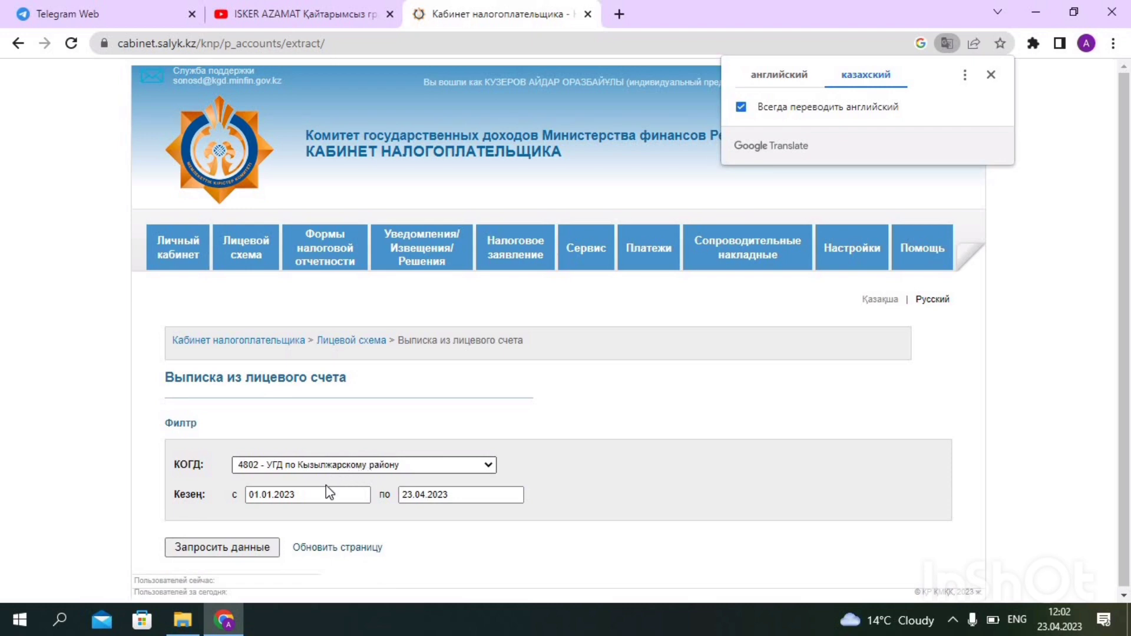
click(424, 495)
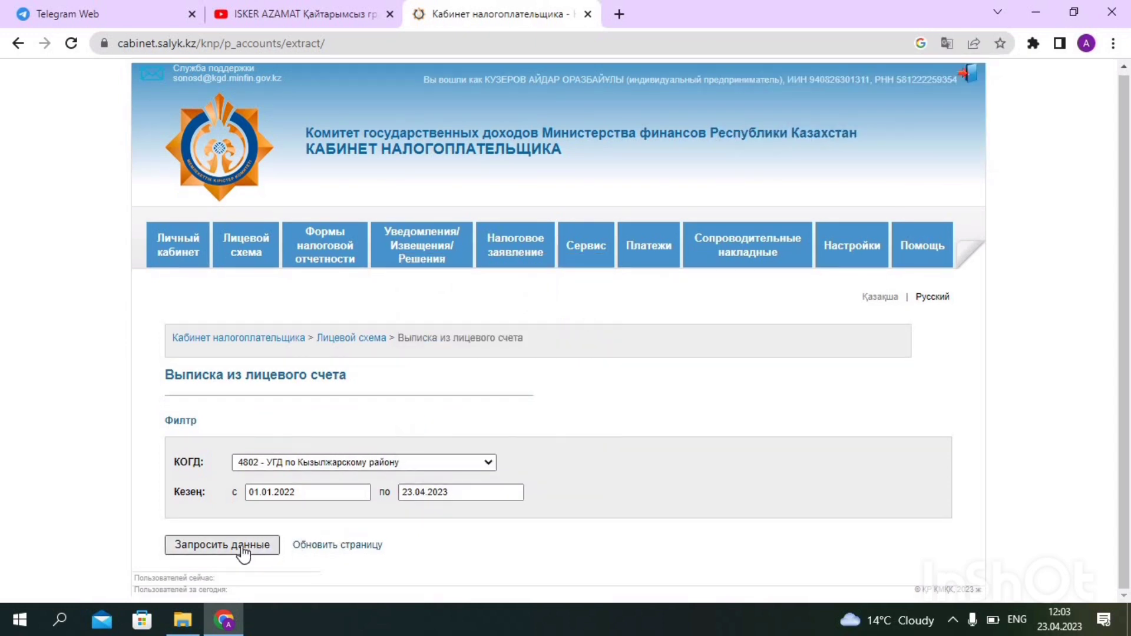
click(242, 546)
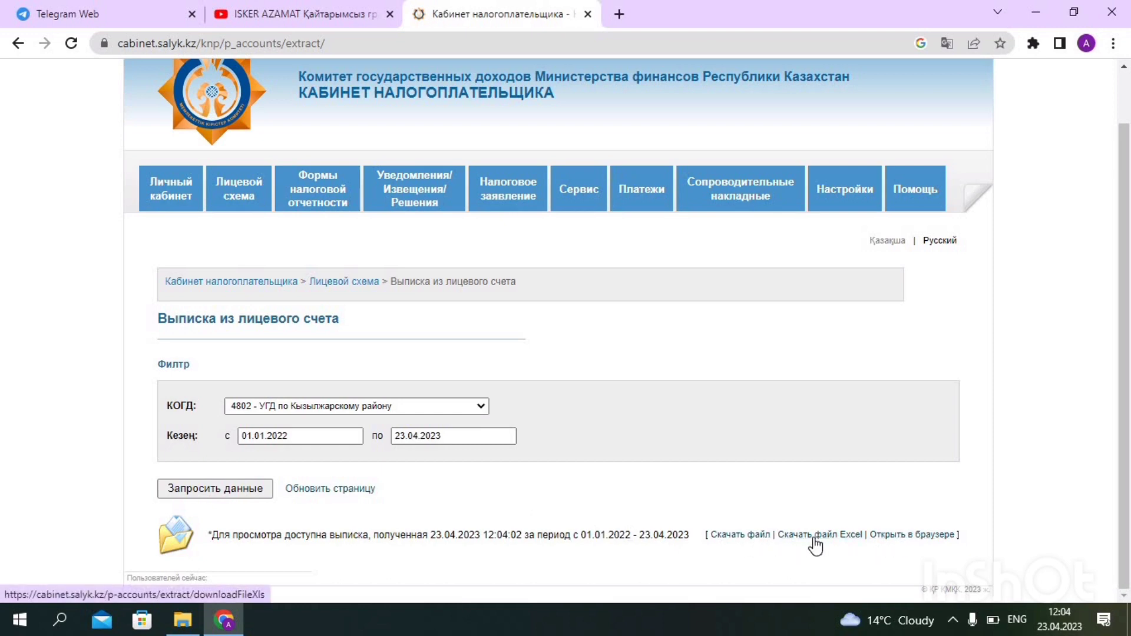
View the account statement in its own browser tab and scroll across its table
click(911, 535)
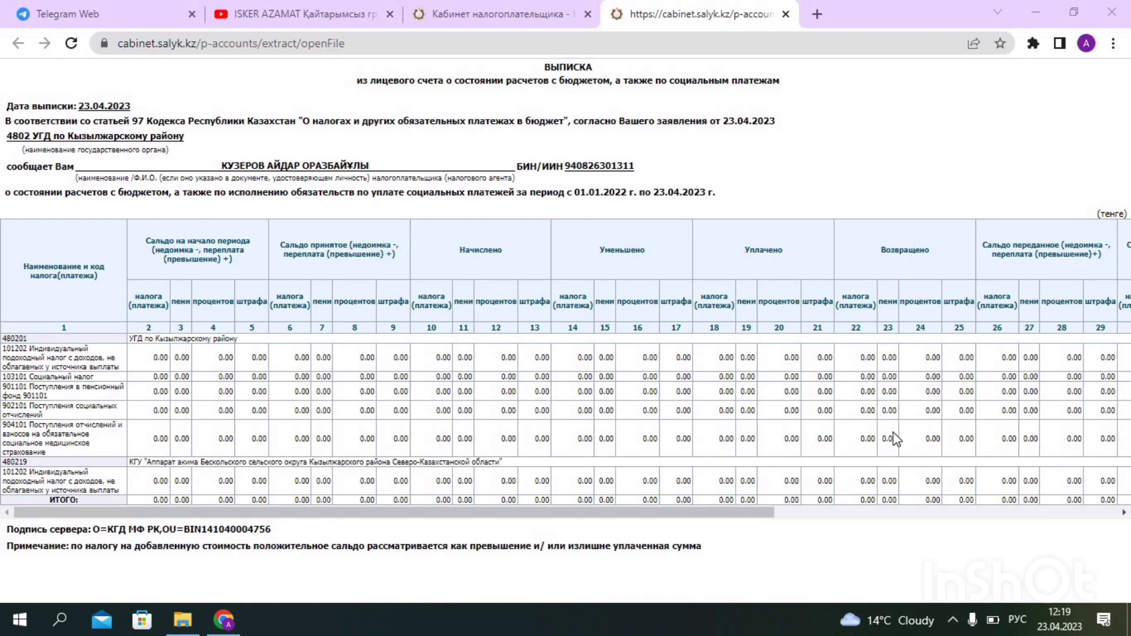
scroll(952, 306, right, 7)
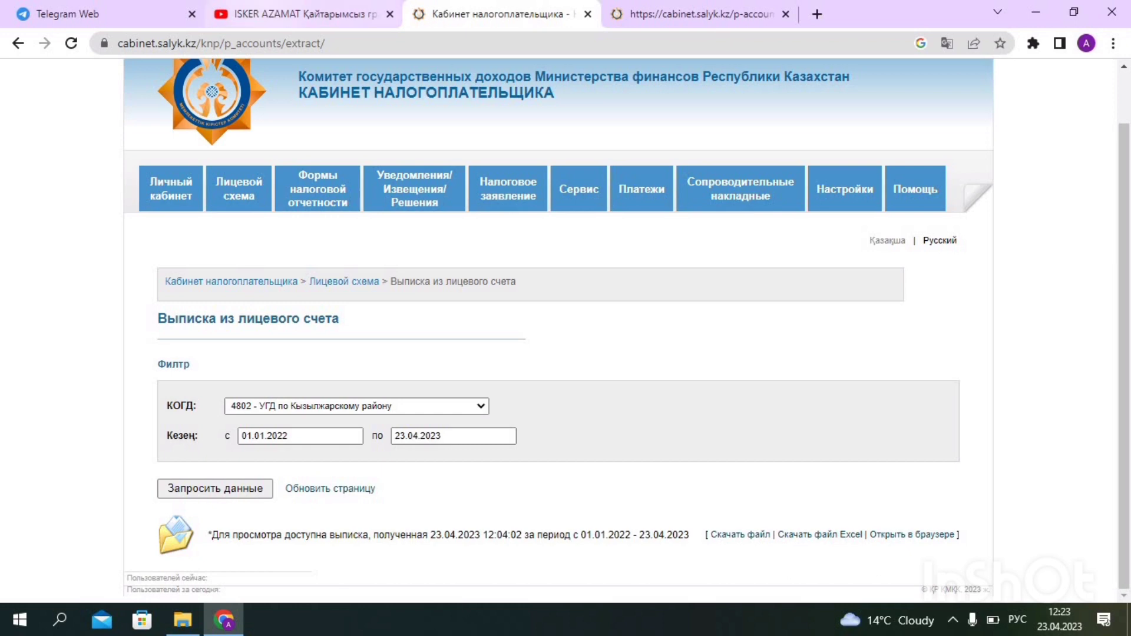
Search Журнал форм and review the filed 910.00 and 250.00 declarations
mouse_move(330, 196)
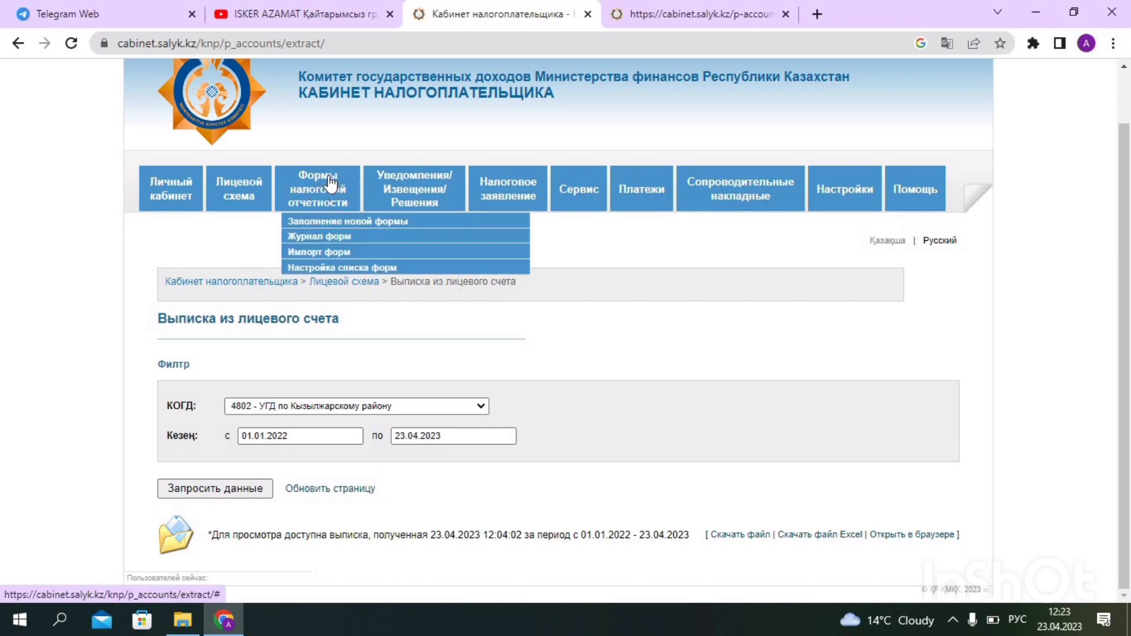
click(360, 237)
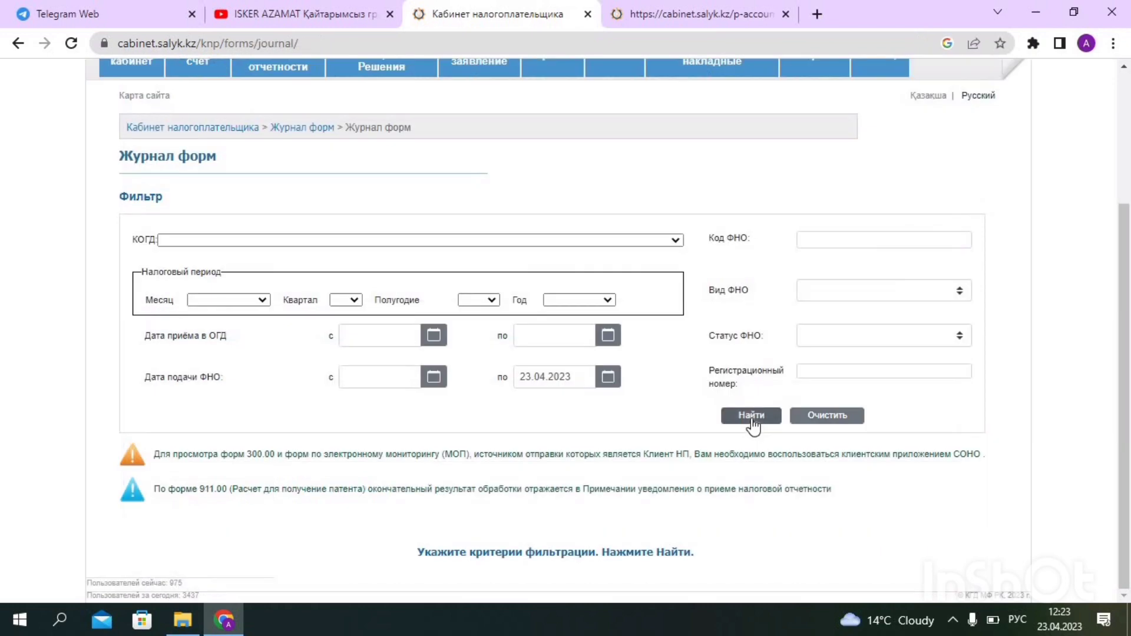
click(753, 417)
scroll(553, 299, down, 4)
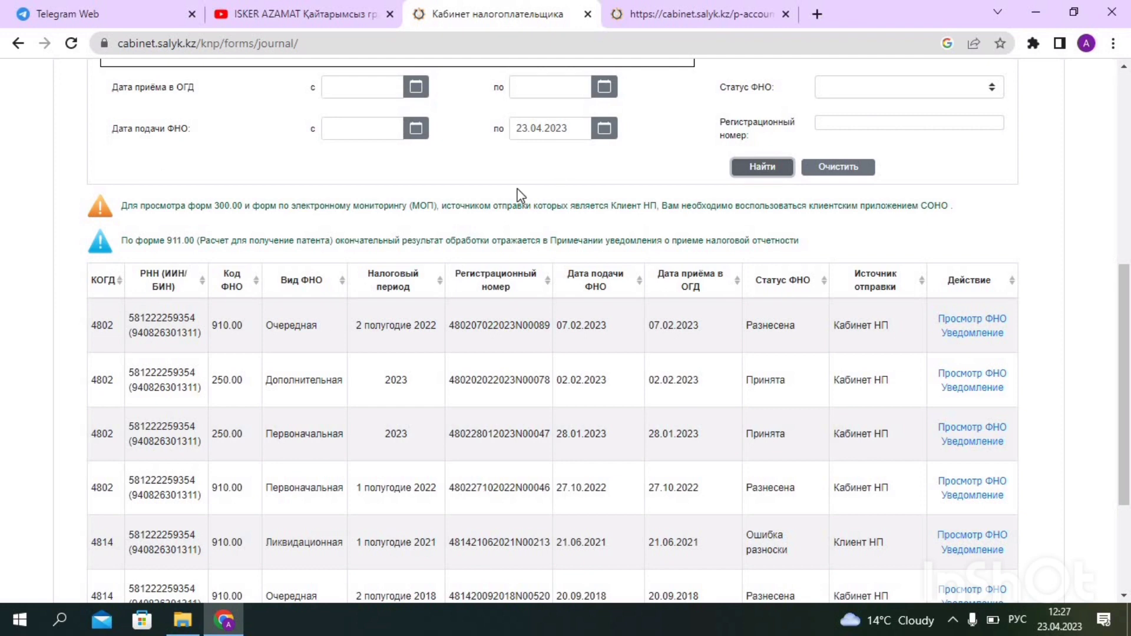
scroll(510, 236, up, 7)
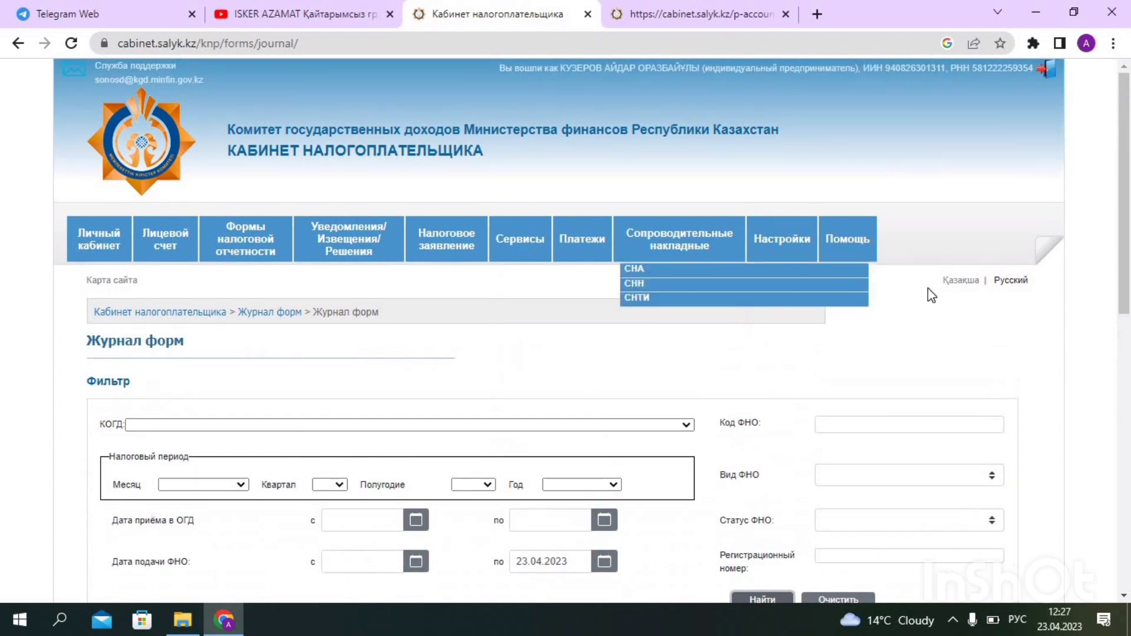
Start a new 2023 910.00 Упрощенная декларация from Настройка списка форм
mouse_move(799, 243)
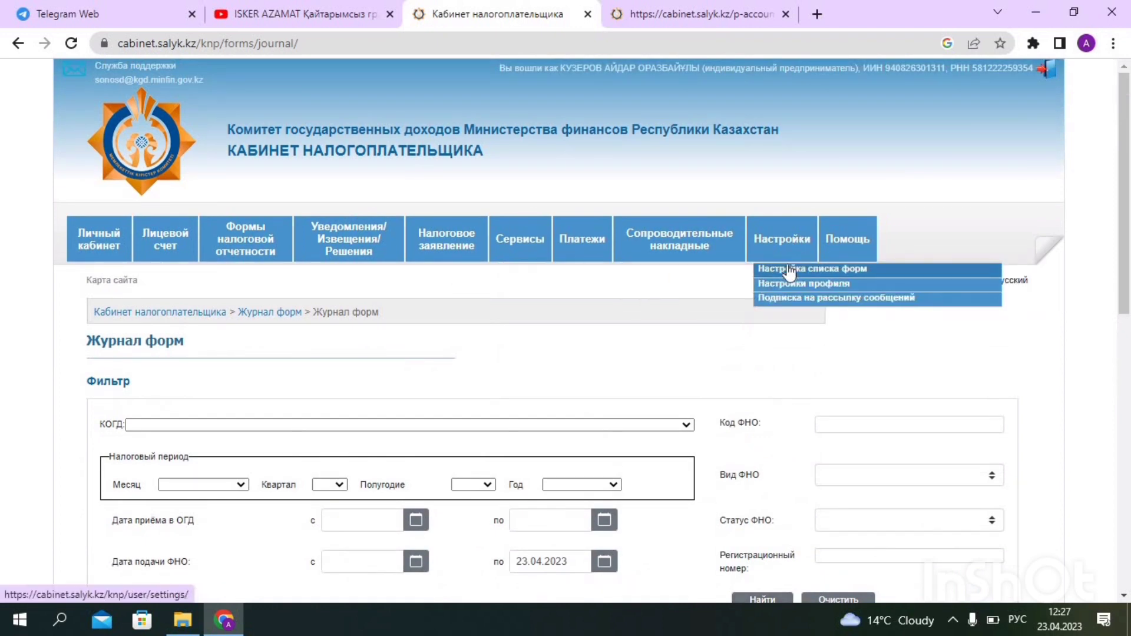
click(790, 270)
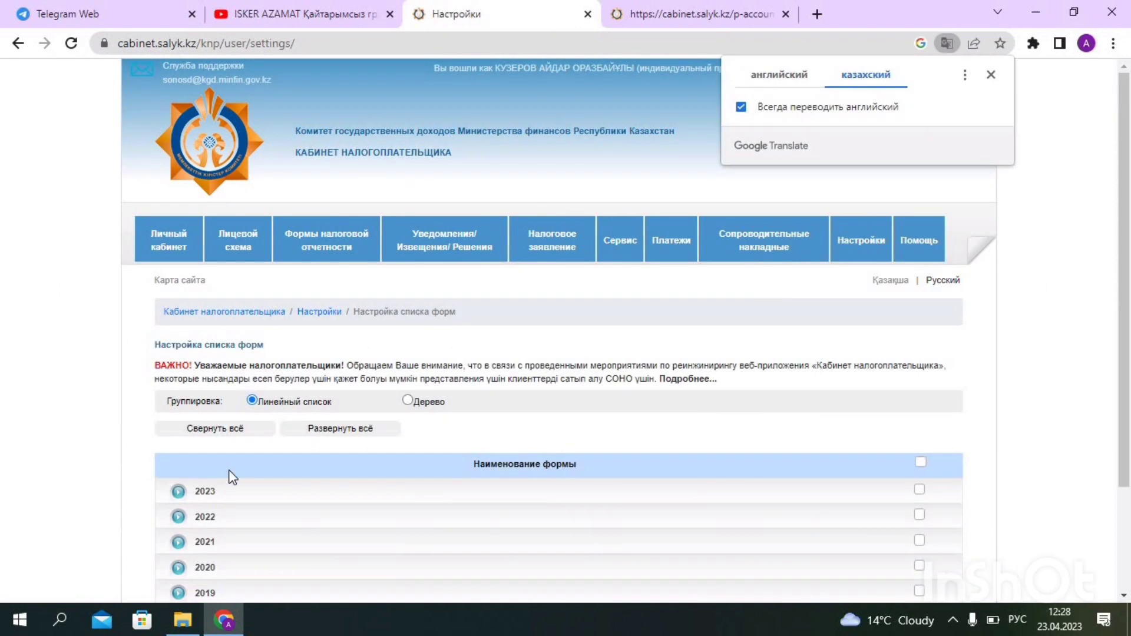
scroll(221, 442, down, 1)
click(203, 412)
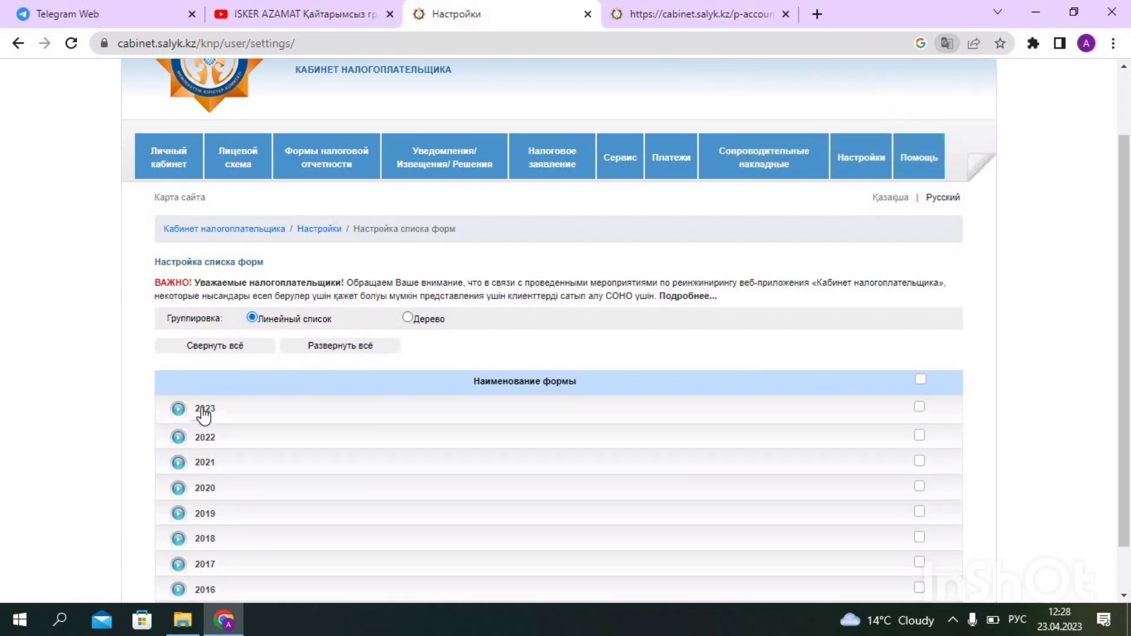
scroll(330, 433, down, 6)
scroll(338, 429, down, 1)
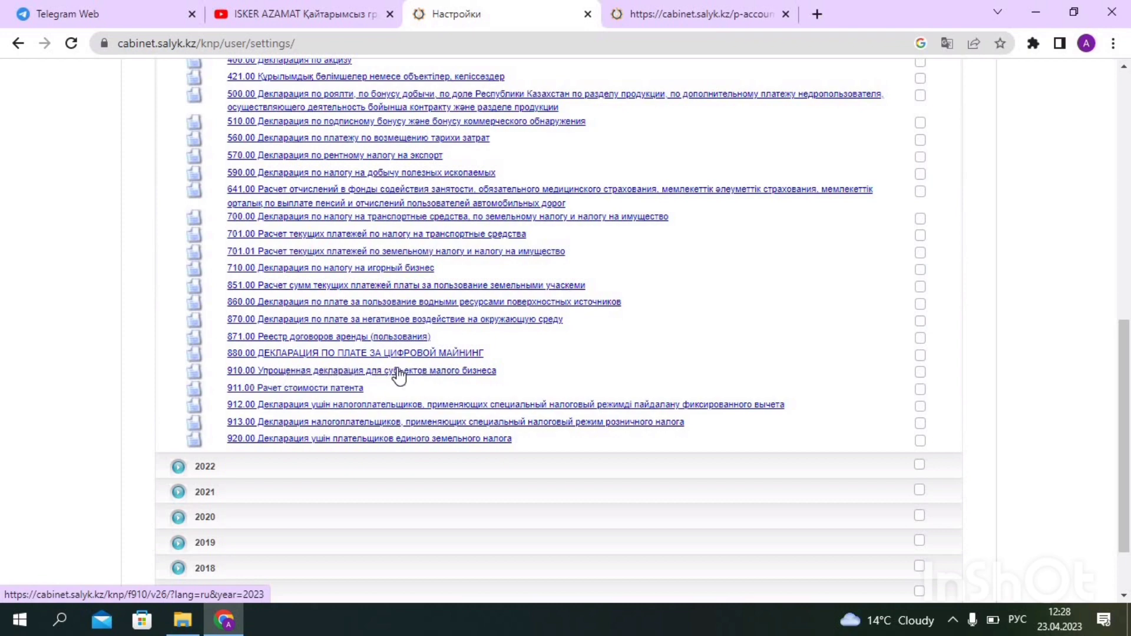
click(241, 373)
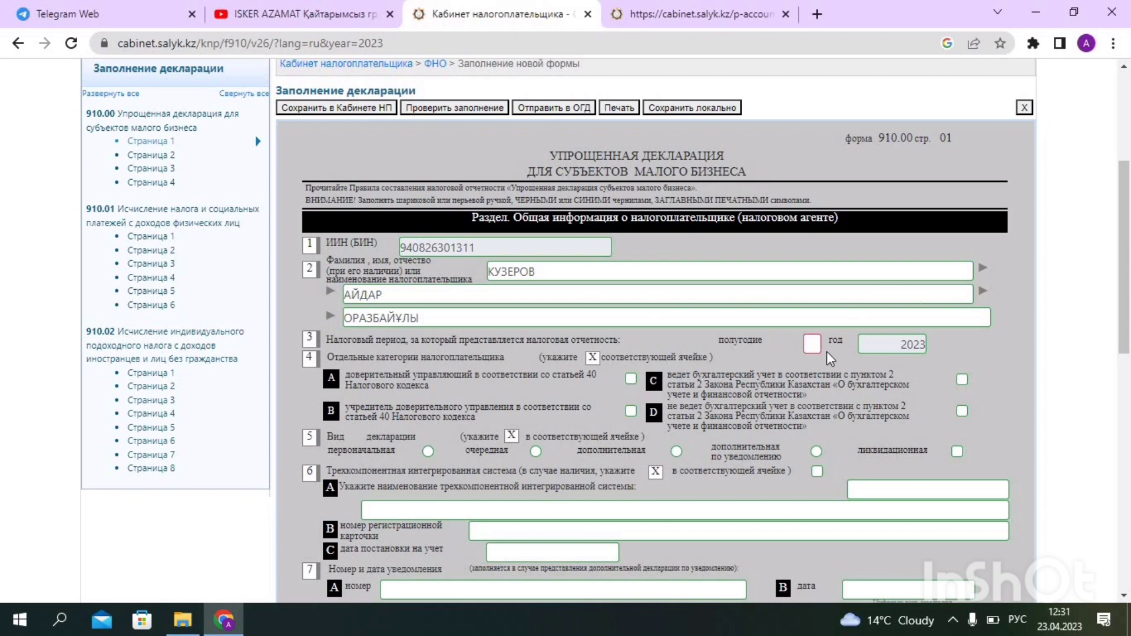
Enter half-year 1, tick category D and choose the очередная declaration type
click(813, 345)
text(1)
click(962, 411)
click(536, 452)
Mark the taxpayer as a Kazakhstan resident and move to line 910.00.001
scroll(537, 454, down, 3)
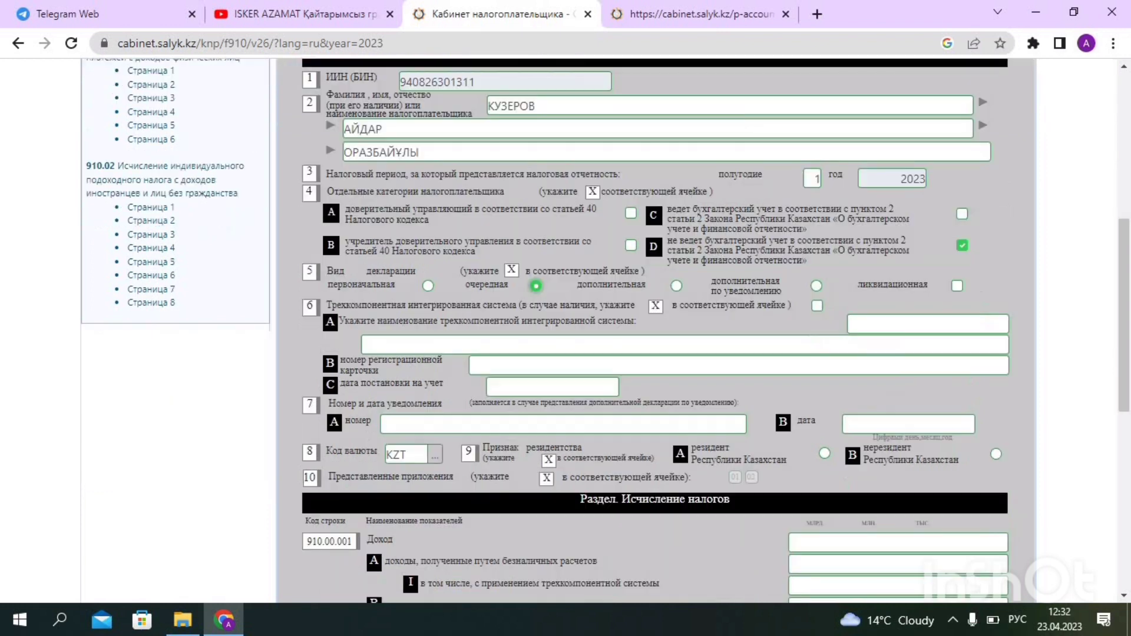
click(825, 453)
scroll(689, 390, up, 3)
scroll(180, 112, up, 2)
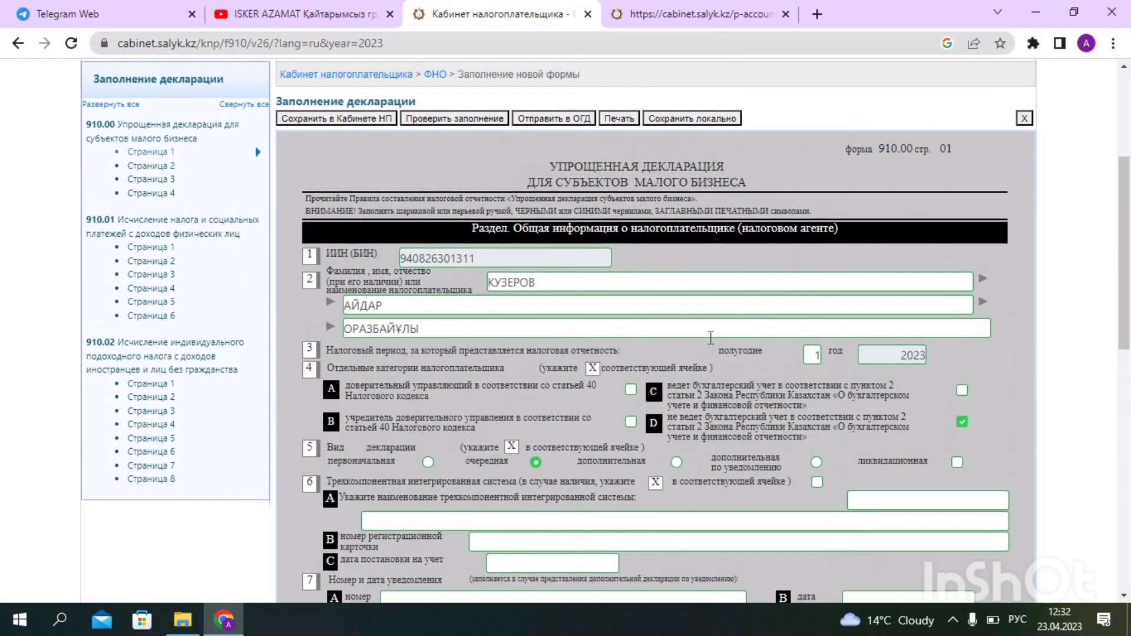
scroll(179, 112, down, 3)
scroll(180, 112, up, 2)
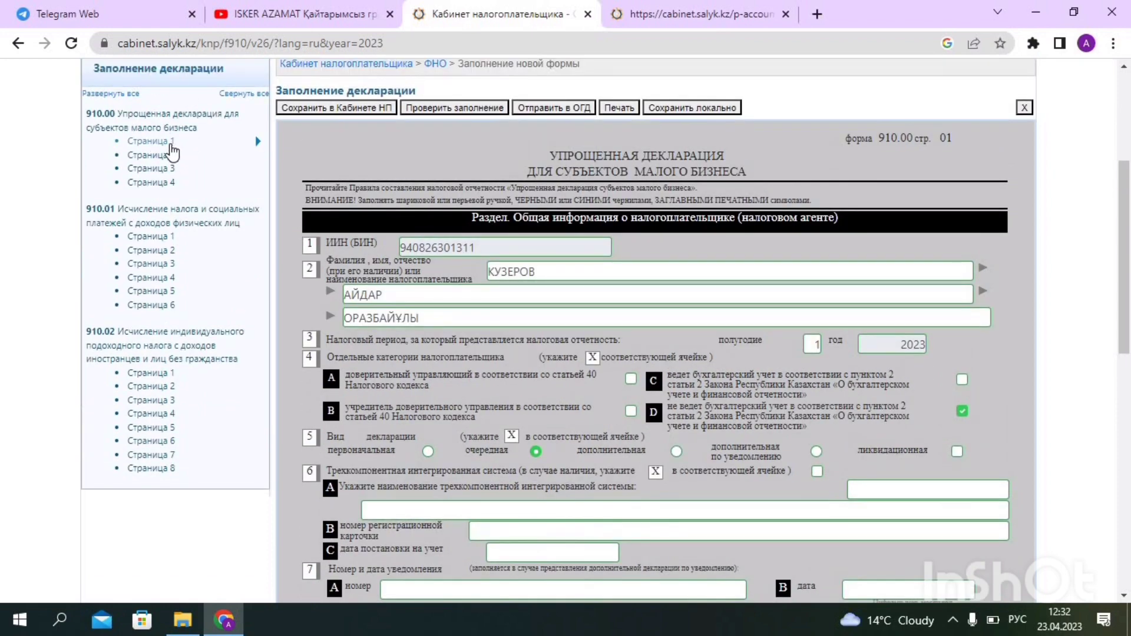
scroll(177, 148, down, 7)
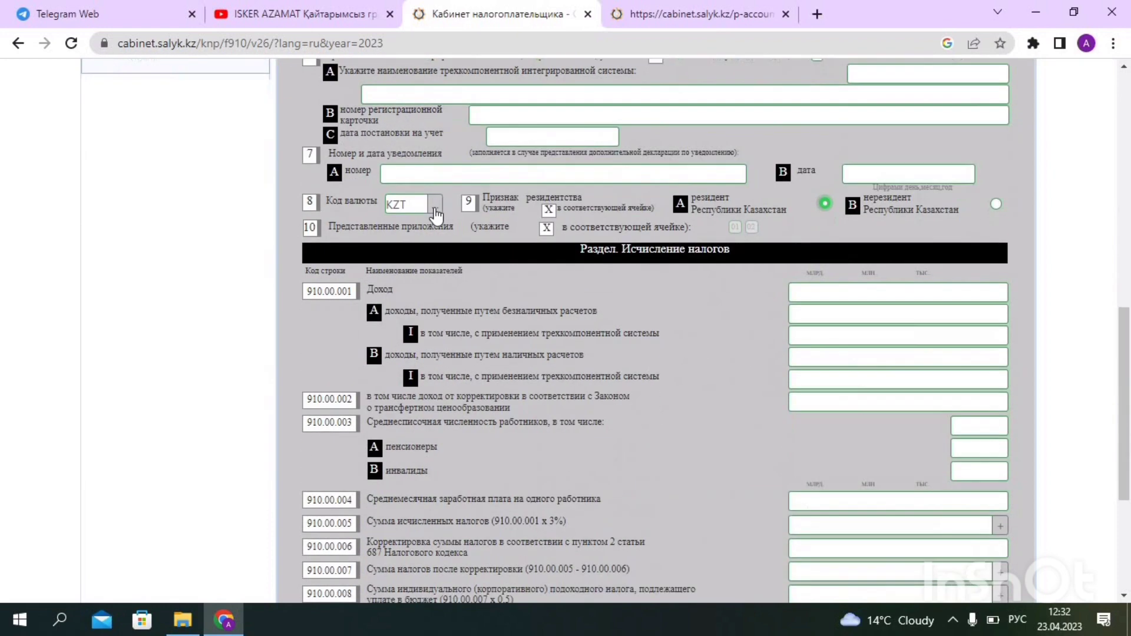
click(977, 297)
scroll(932, 451, down, 1)
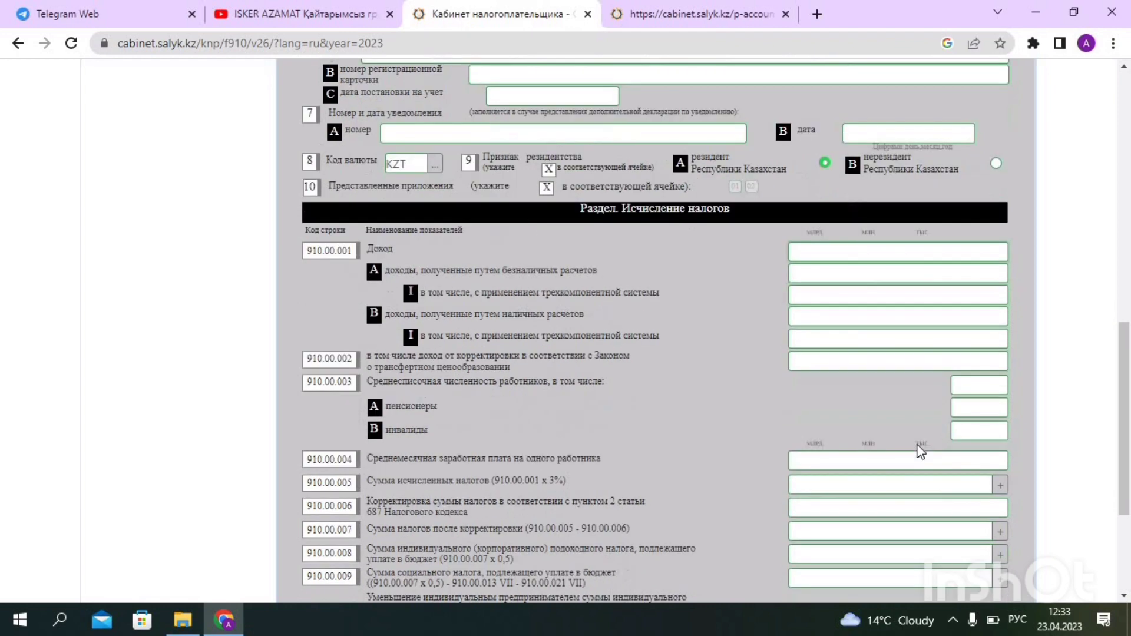
scroll(917, 415, up, 2)
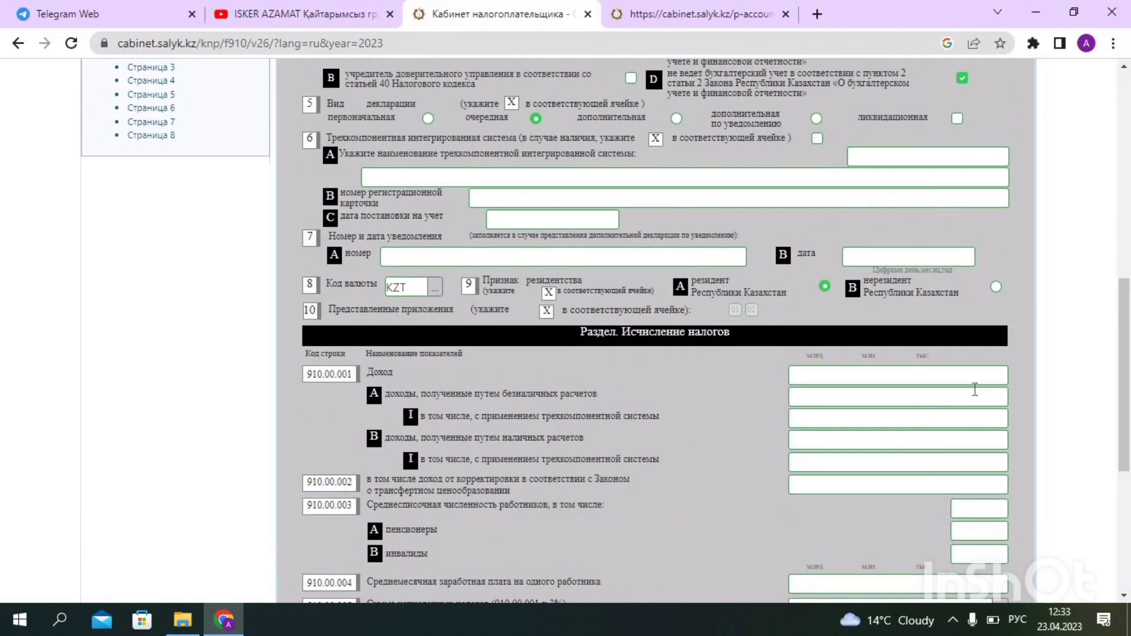
scroll(123, 170, up, 6)
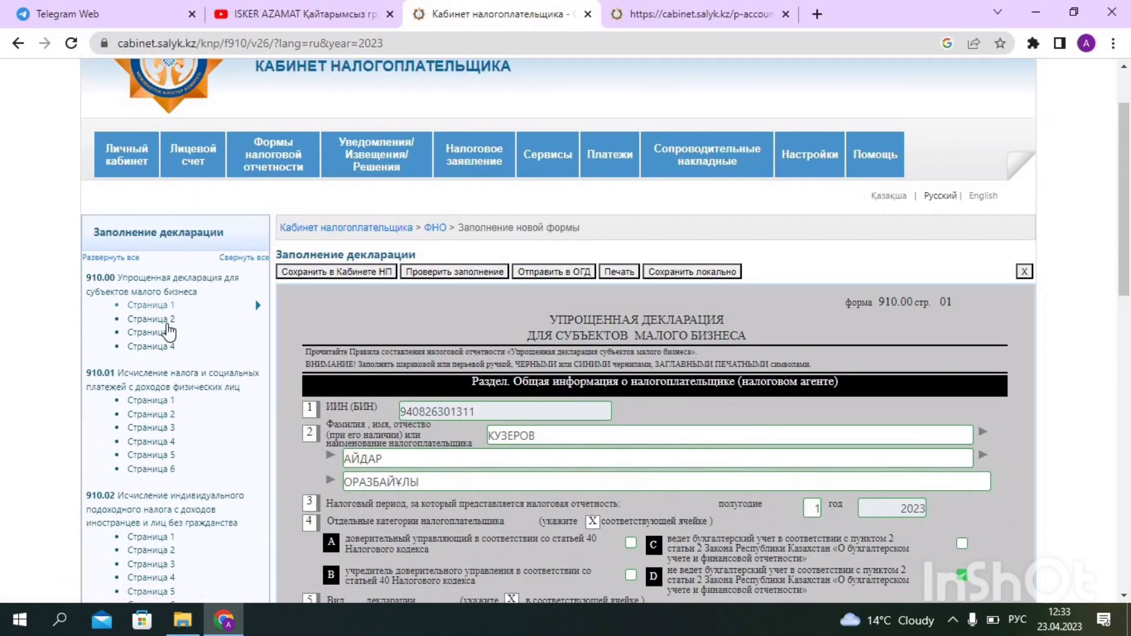
On page 02, enter 0 for months 1–3 of line 910.00.016
click(167, 324)
scroll(603, 267, down, 3)
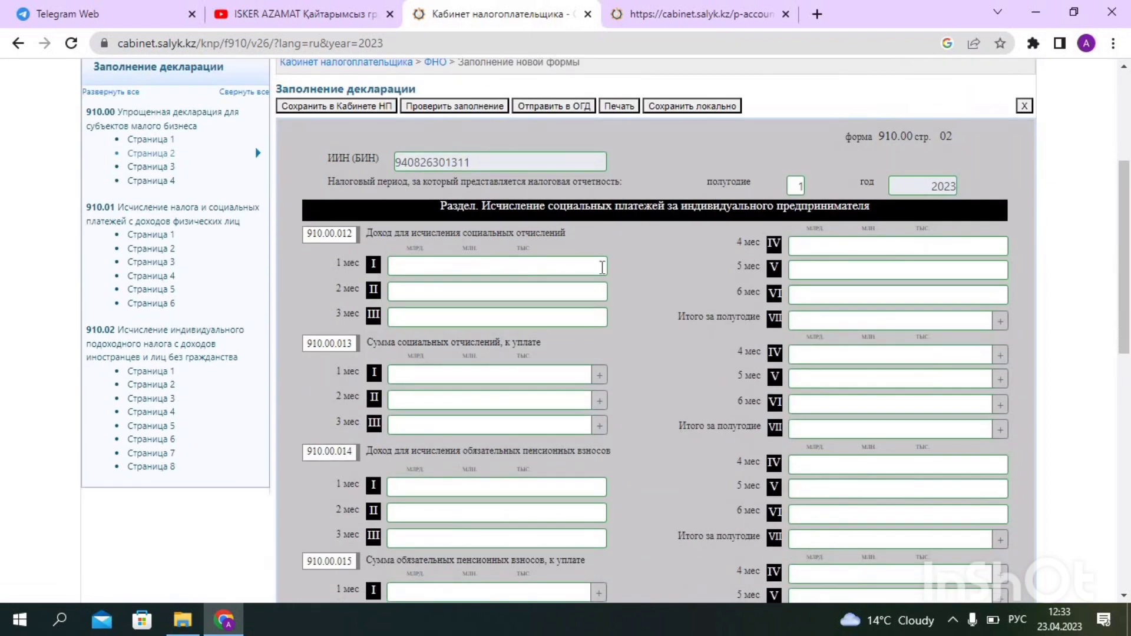
scroll(600, 281, down, 4)
scroll(580, 200, up, 3)
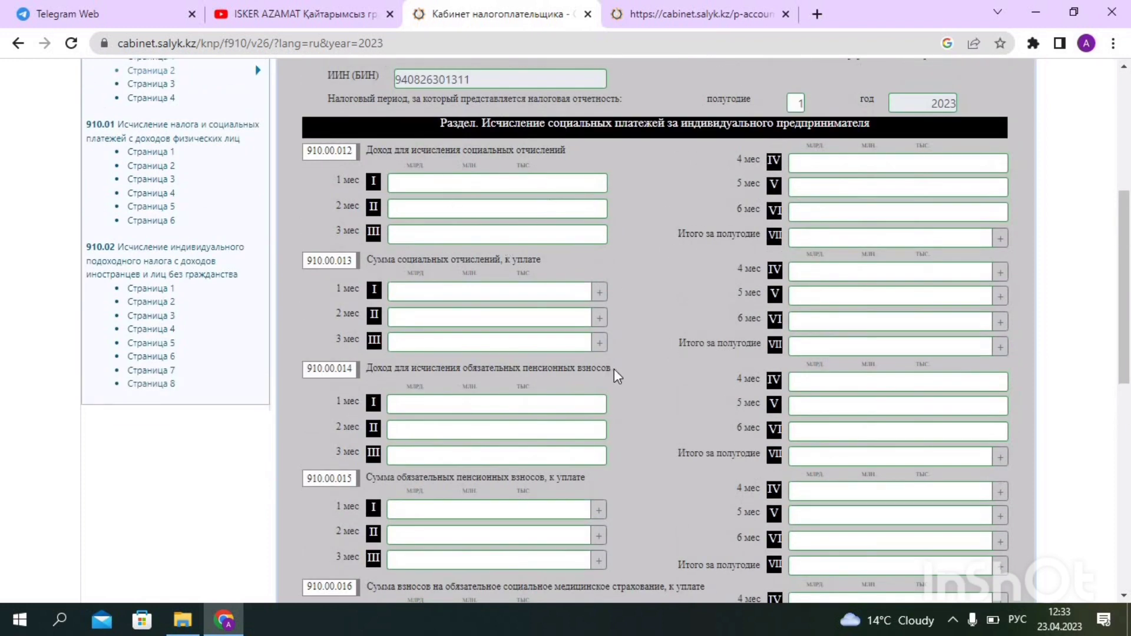
scroll(616, 376, down, 4)
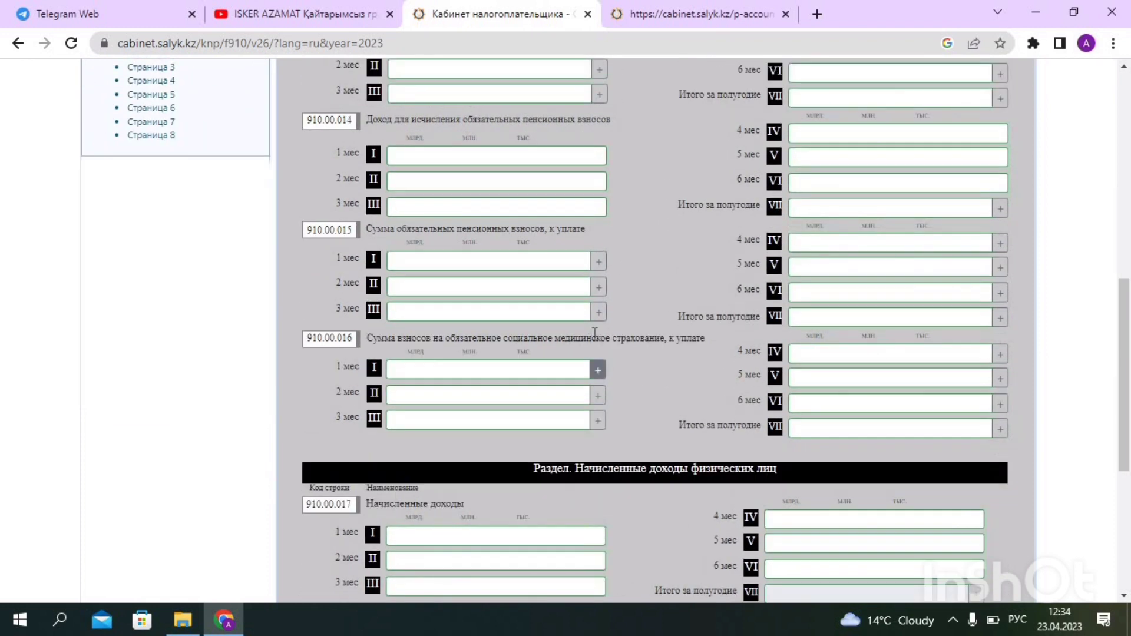
scroll(592, 291, up, 1)
scroll(594, 365, down, 1)
click(587, 372)
text(0)
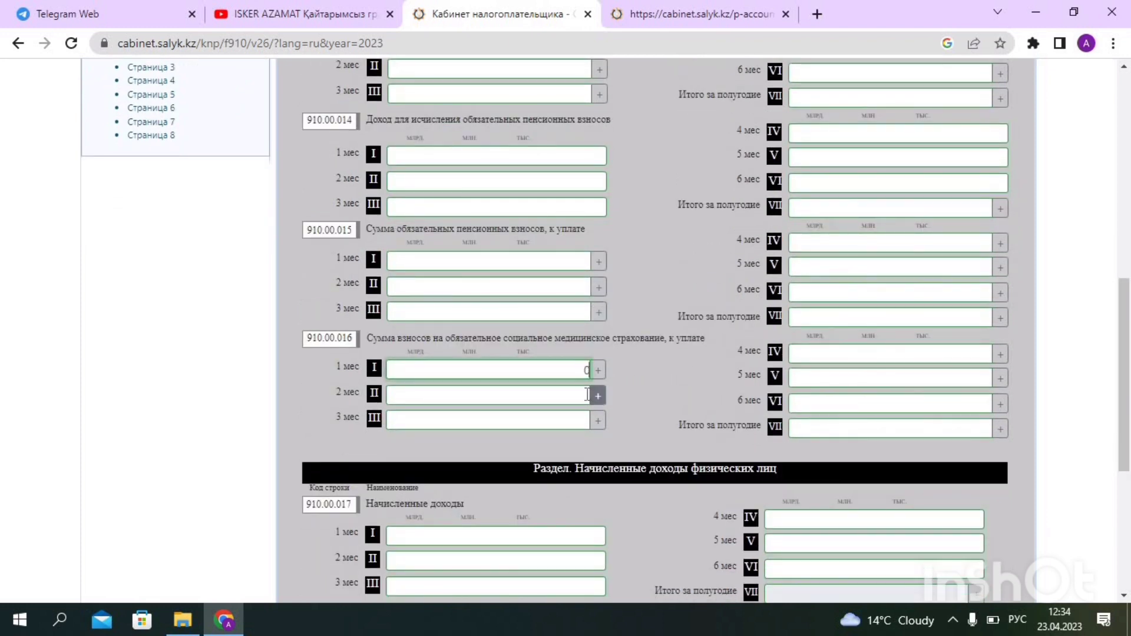
click(585, 396)
text(0)
click(586, 421)
text(0)
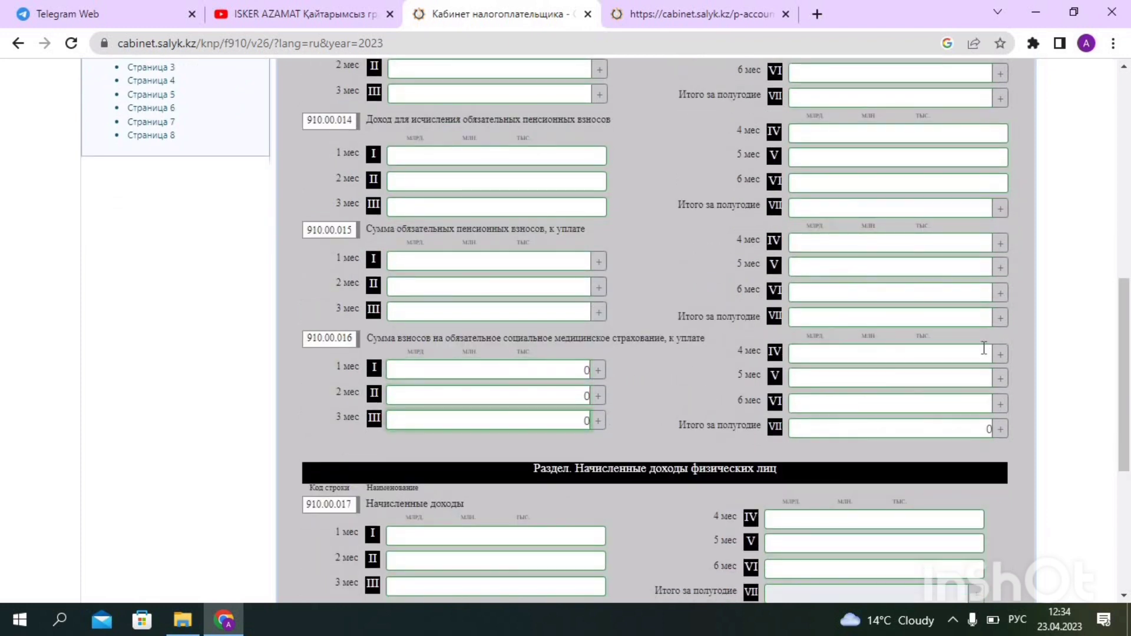
Enter 0 for months 4–6 of line 910.00.016 and go to page 04
click(983, 354)
text(0)
click(978, 380)
text(0)
click(974, 398)
text(0)
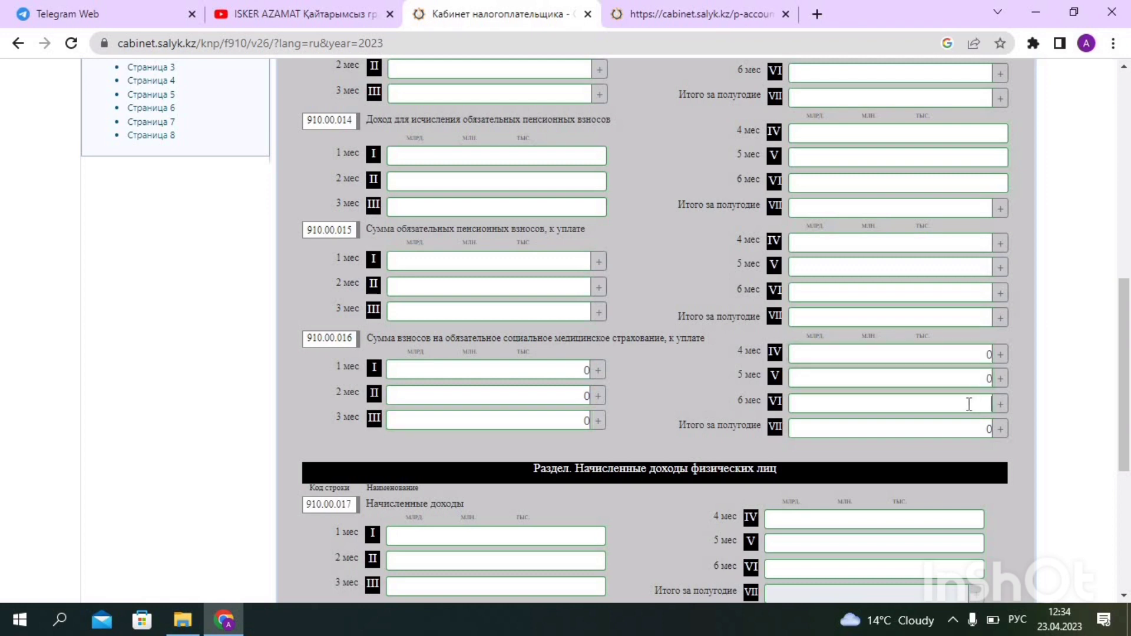
scroll(384, 182, up, 5)
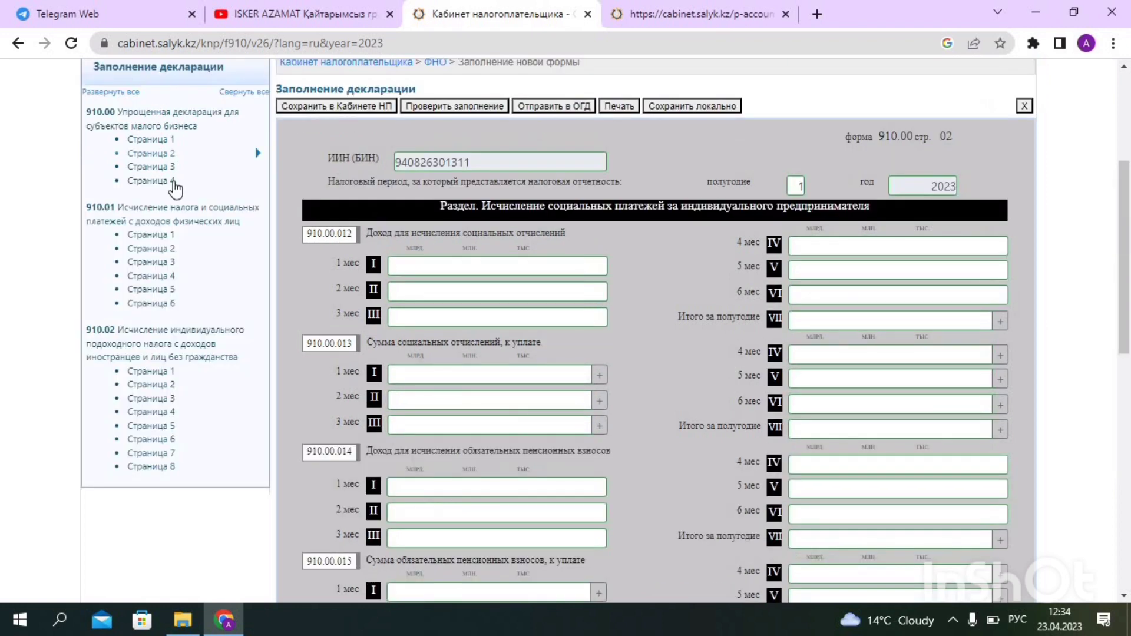
click(175, 183)
Copy the tax-office code from the account statement and paste 480 into Код органа
scroll(175, 188, down, 12)
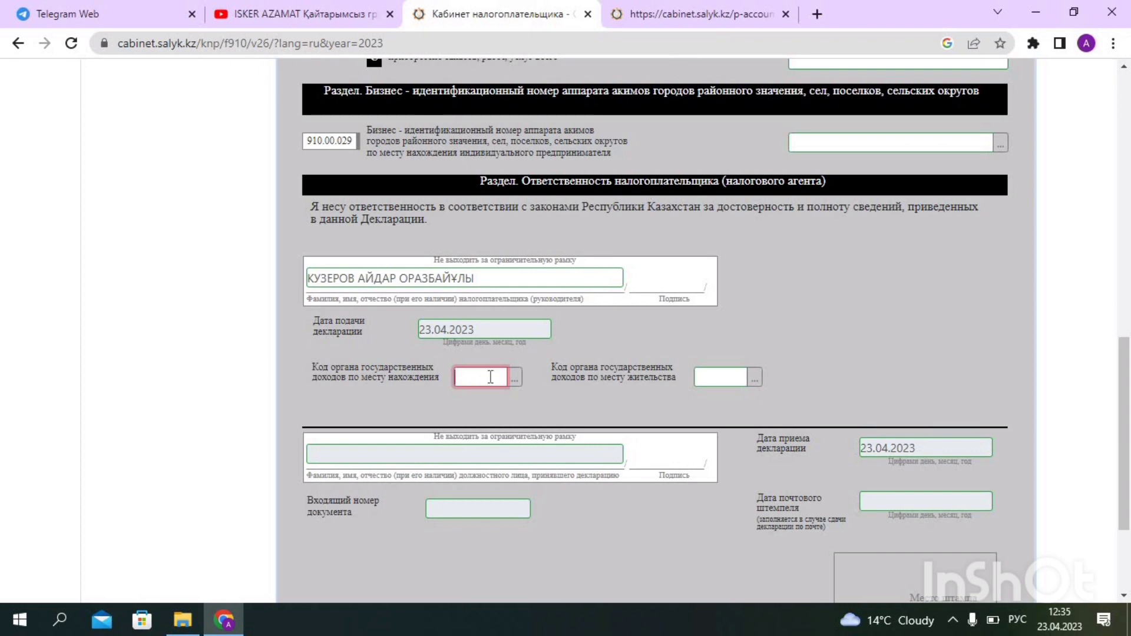
click(692, 15)
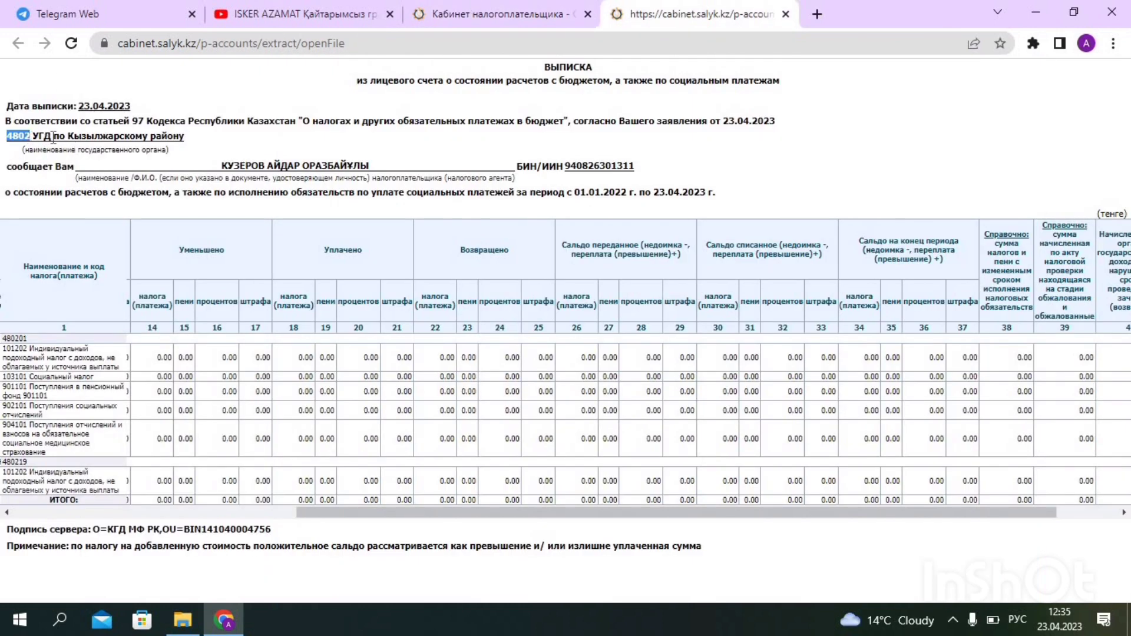
right_click(26, 140)
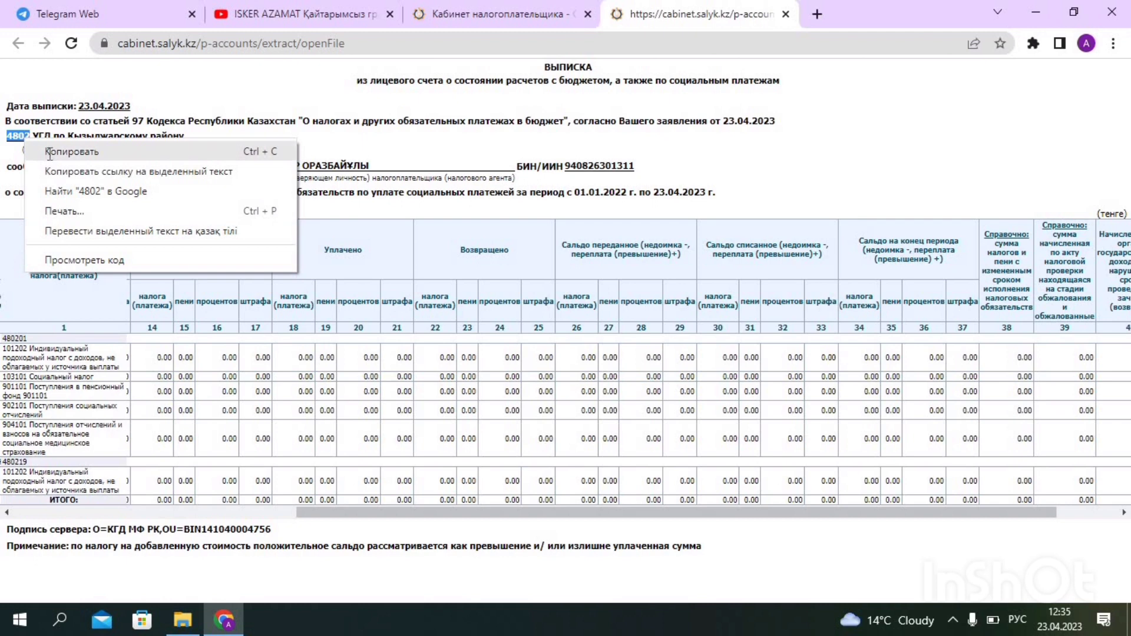
click(59, 147)
click(534, 14)
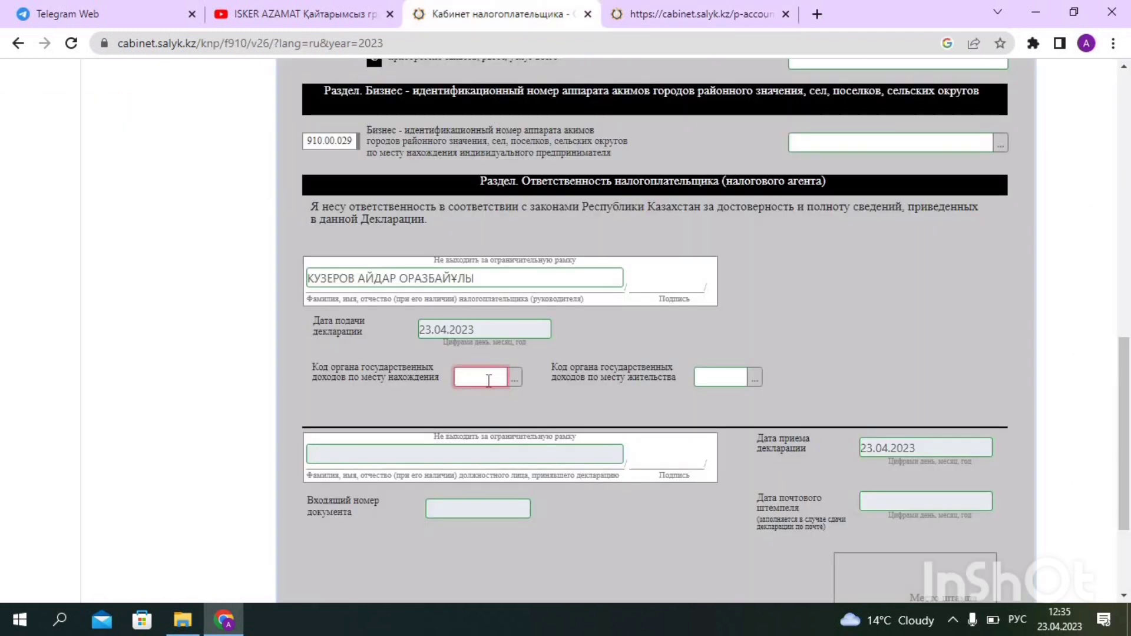
right_click(491, 379)
click(566, 250)
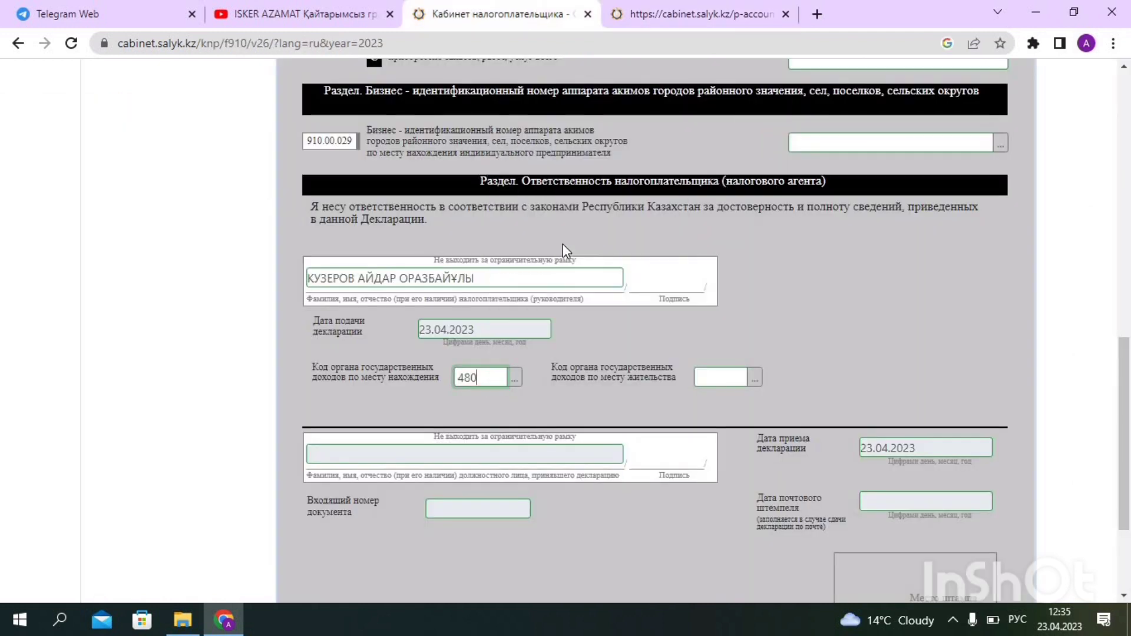
Check the 4802 code on the statement and bring up the administrative-territorial code lookup
click(713, 17)
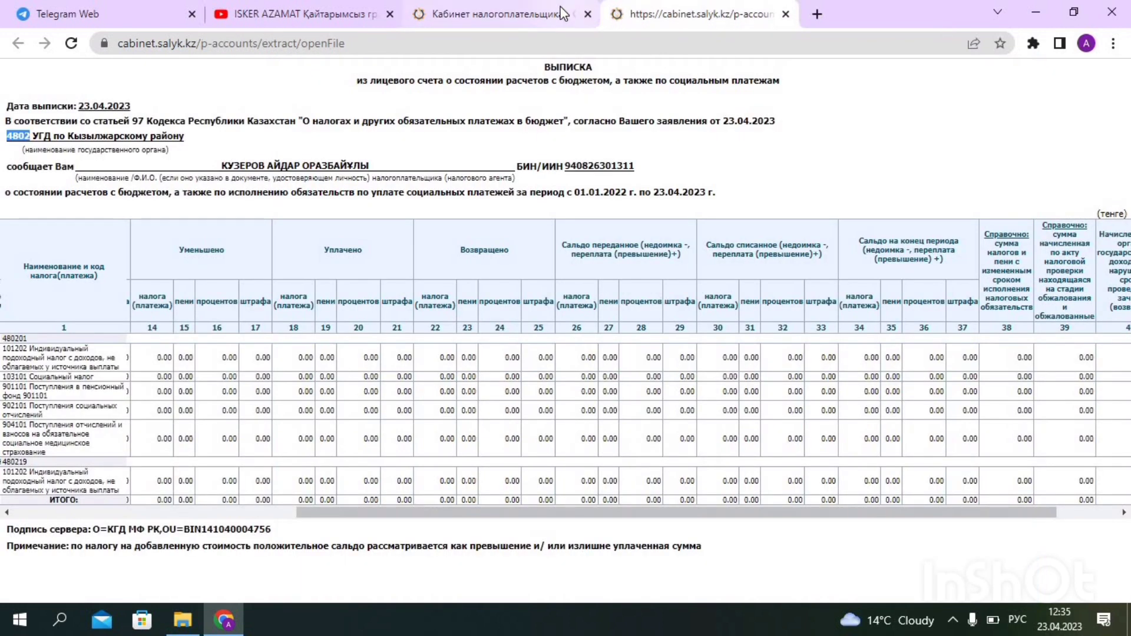
click(506, 14)
click(514, 380)
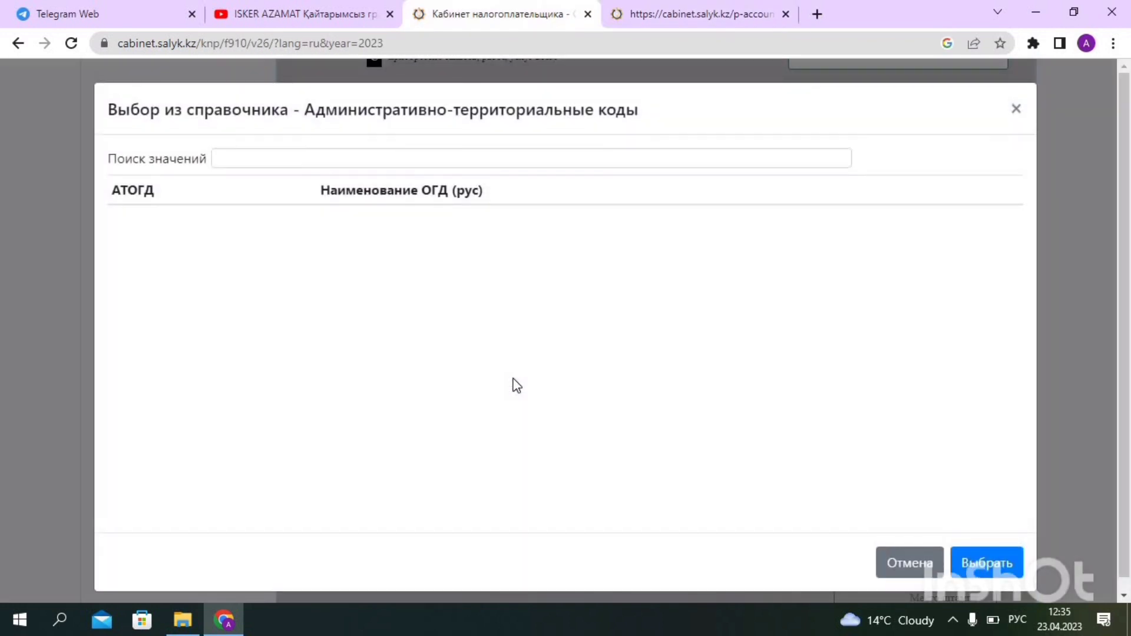
Set the location tax-office code to 4802 (УГД по Кызылжарскому району) from the lookup
right_click(273, 159)
click(332, 293)
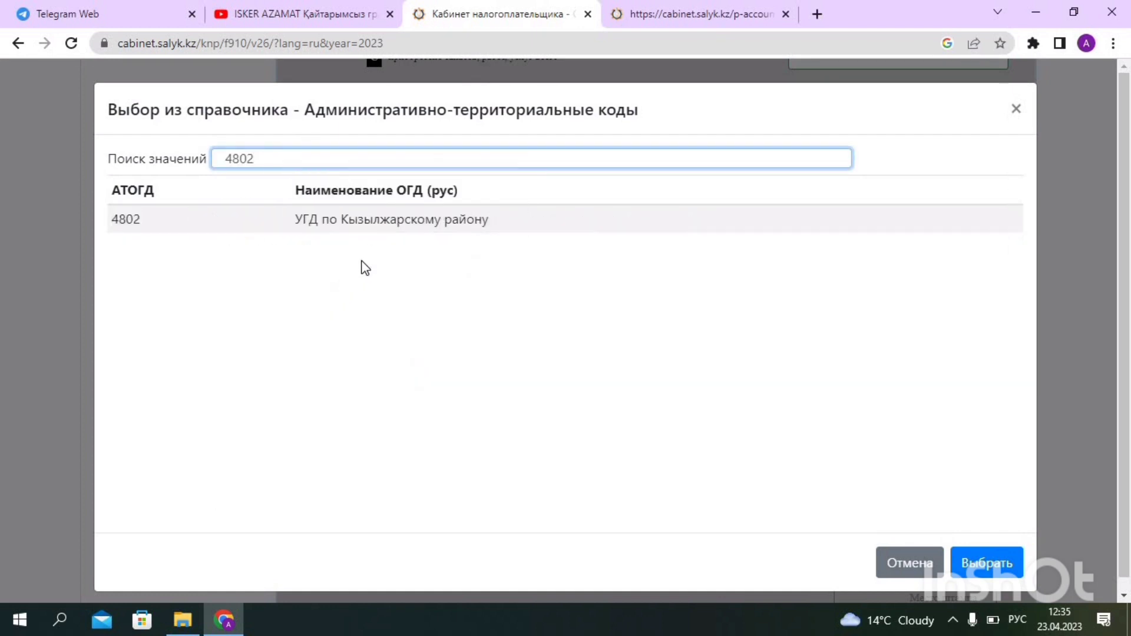
click(278, 225)
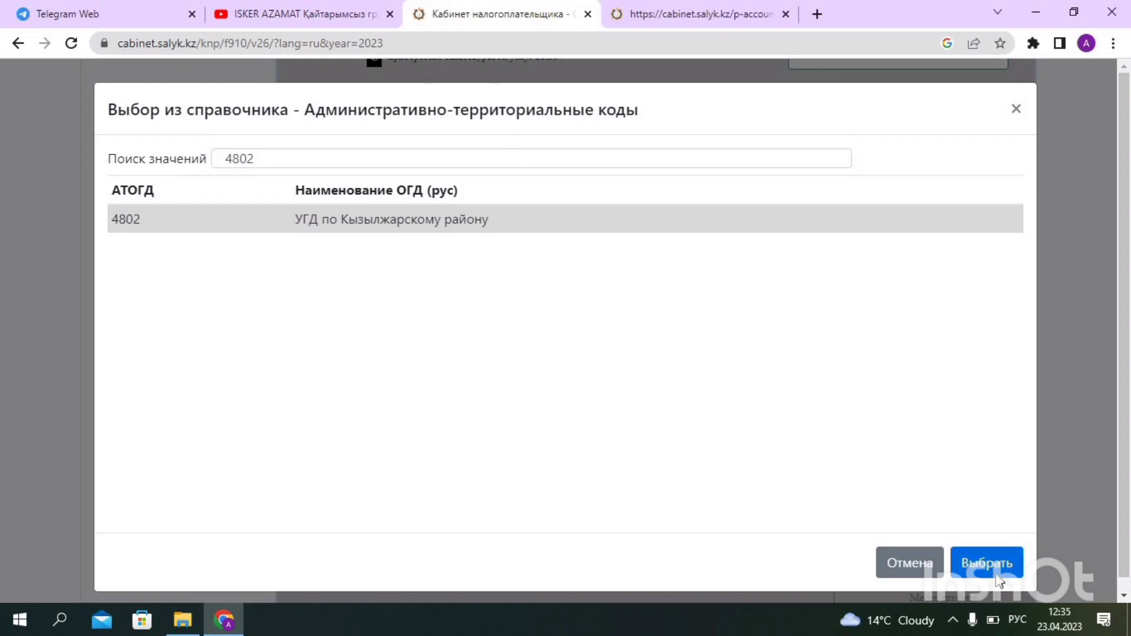
click(996, 566)
Set the residence tax-office code to 4802 through the same lookup
click(711, 383)
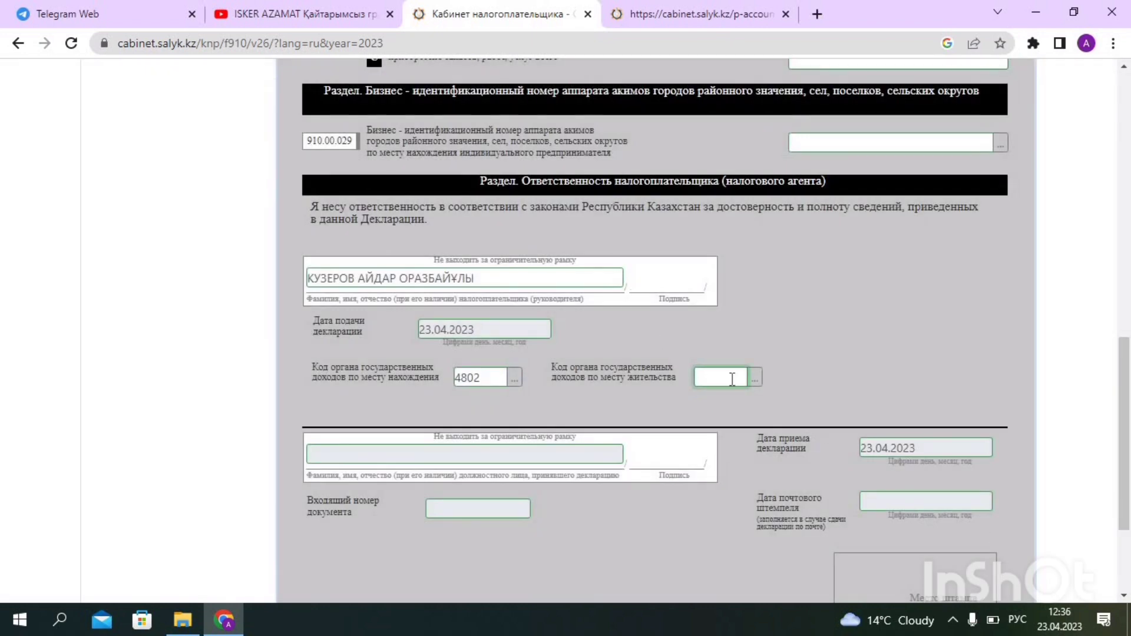
click(756, 383)
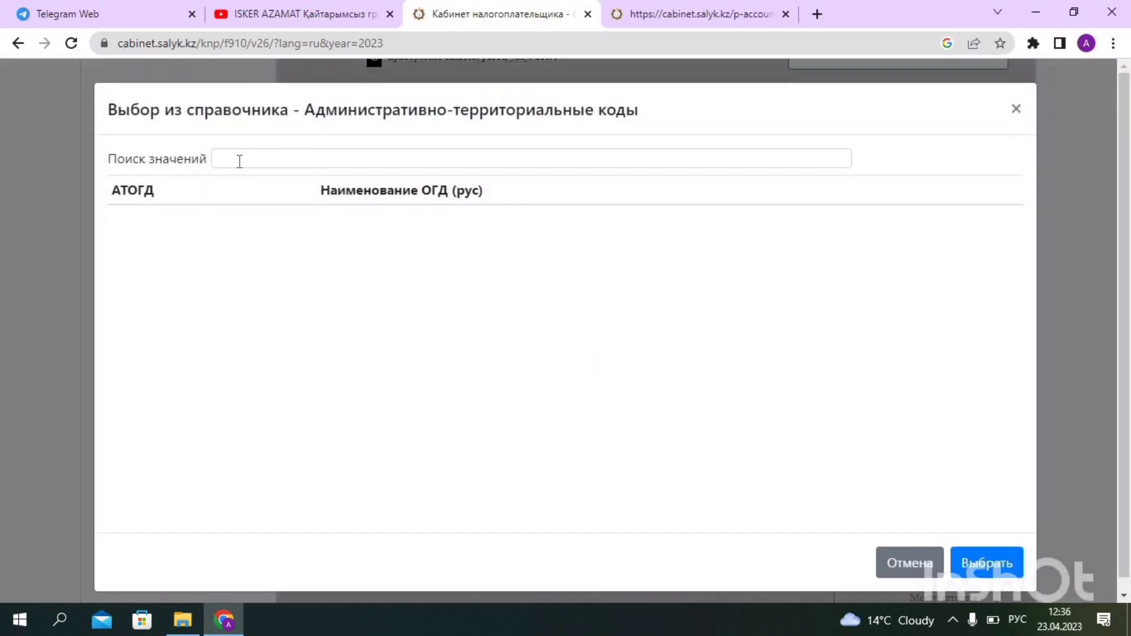
click(243, 162)
right_click(265, 166)
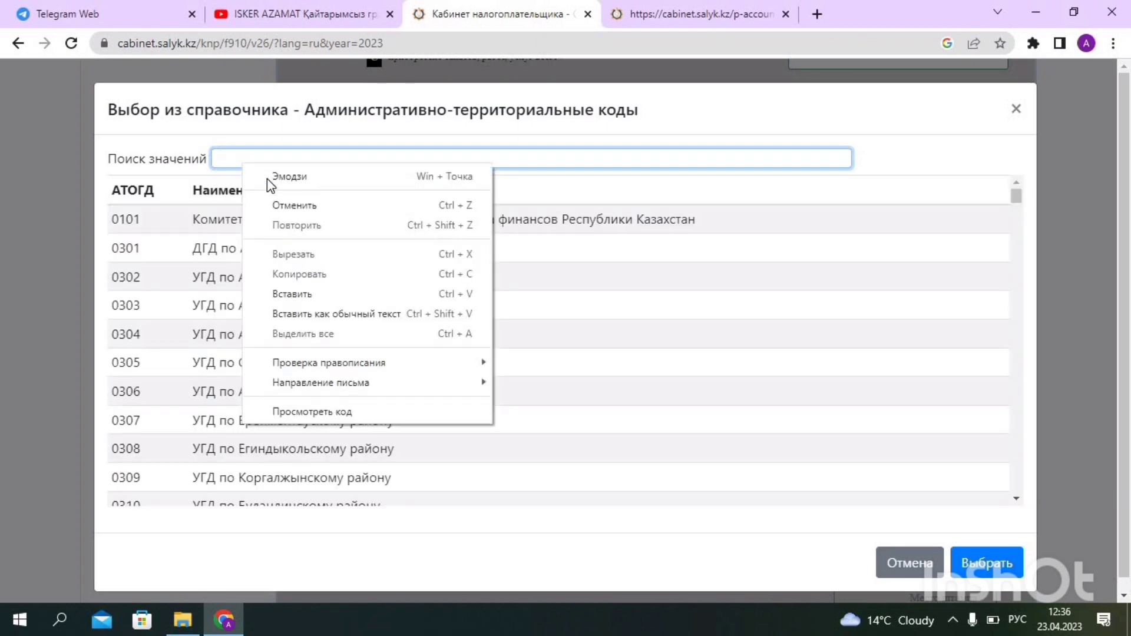
click(293, 293)
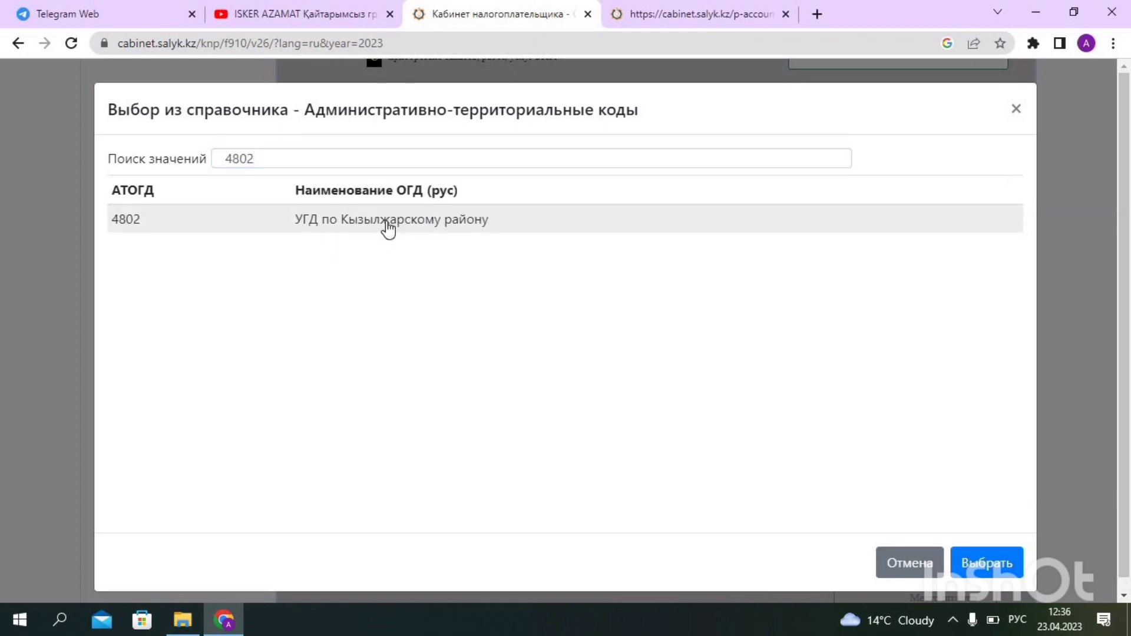
click(340, 225)
click(1000, 566)
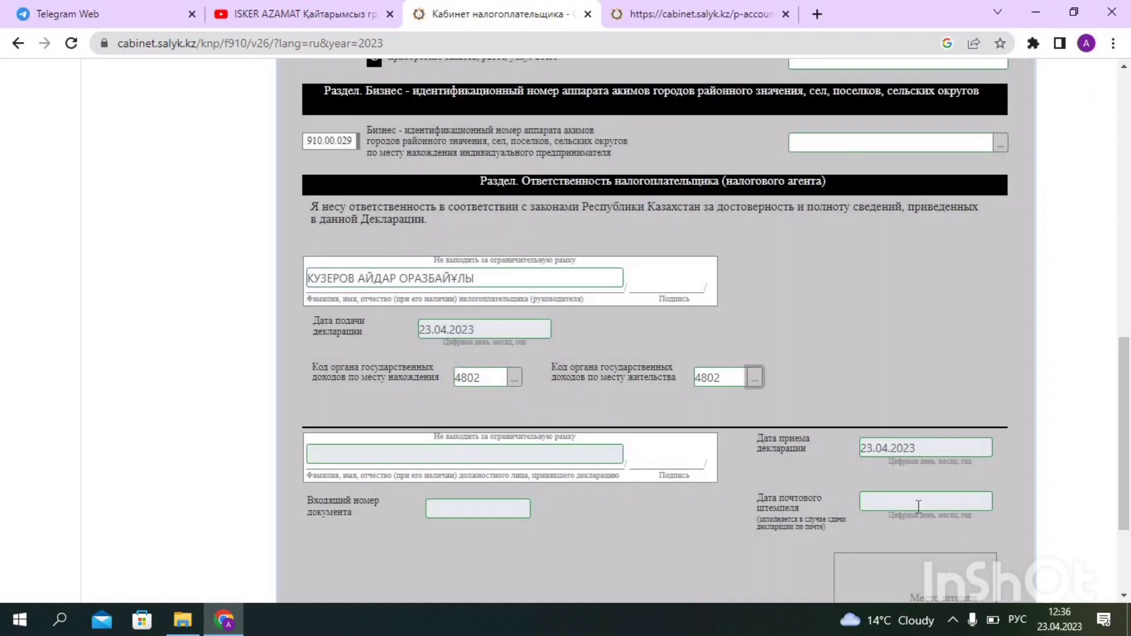
scroll(537, 367, up, 10)
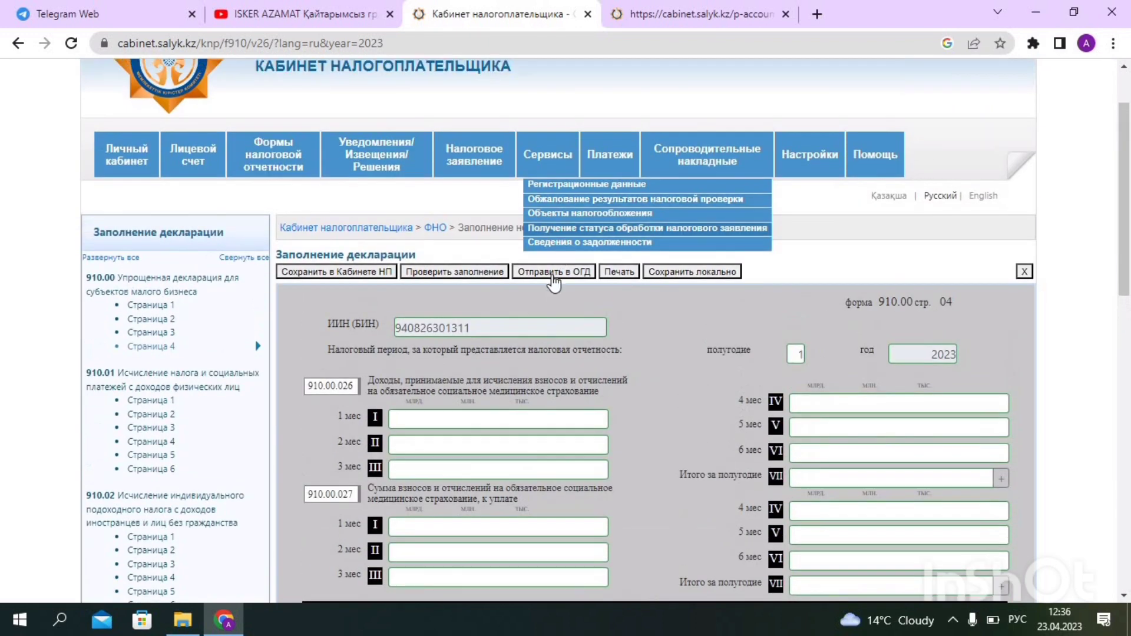
Run the completeness check on the 910.00 declaration and dismiss the «Ошибок нет» message
scroll(471, 194, down, 1)
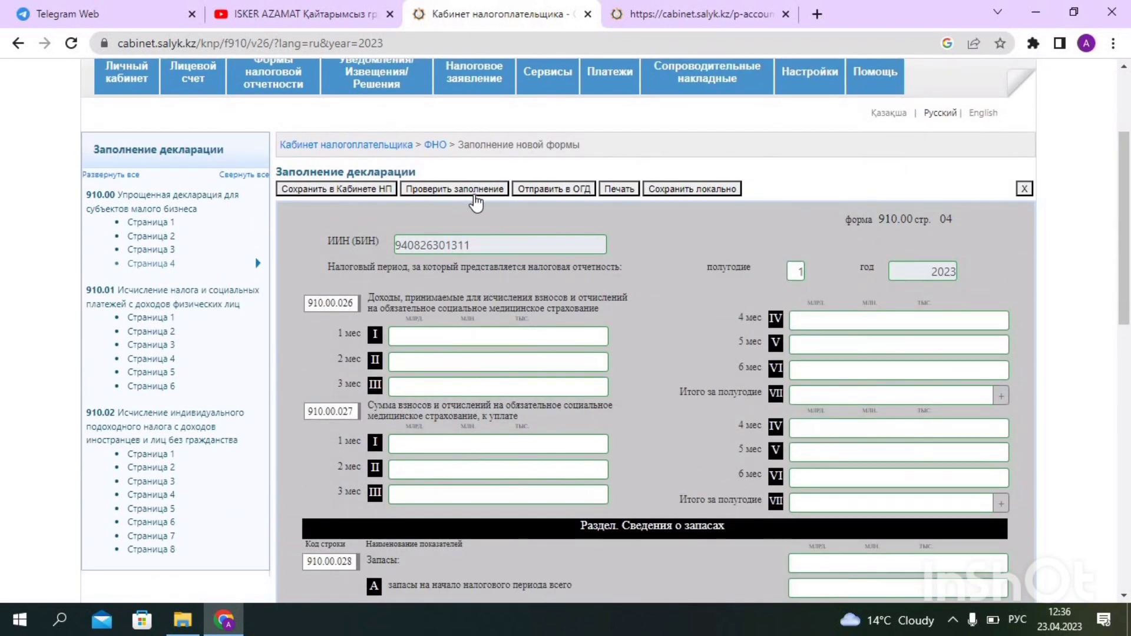
click(464, 191)
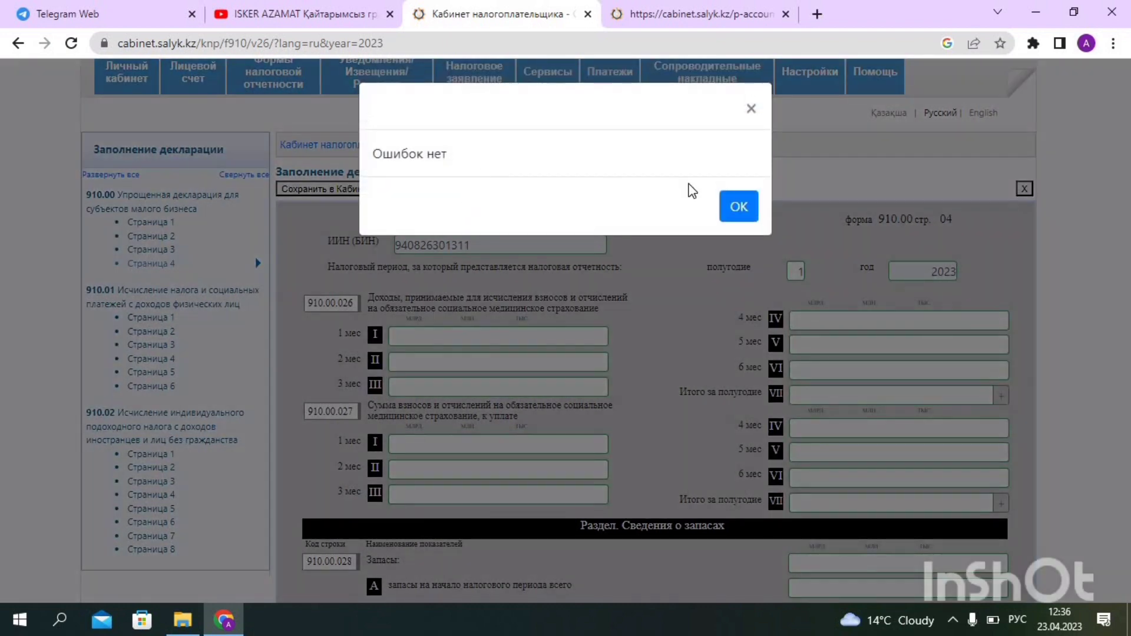
click(739, 206)
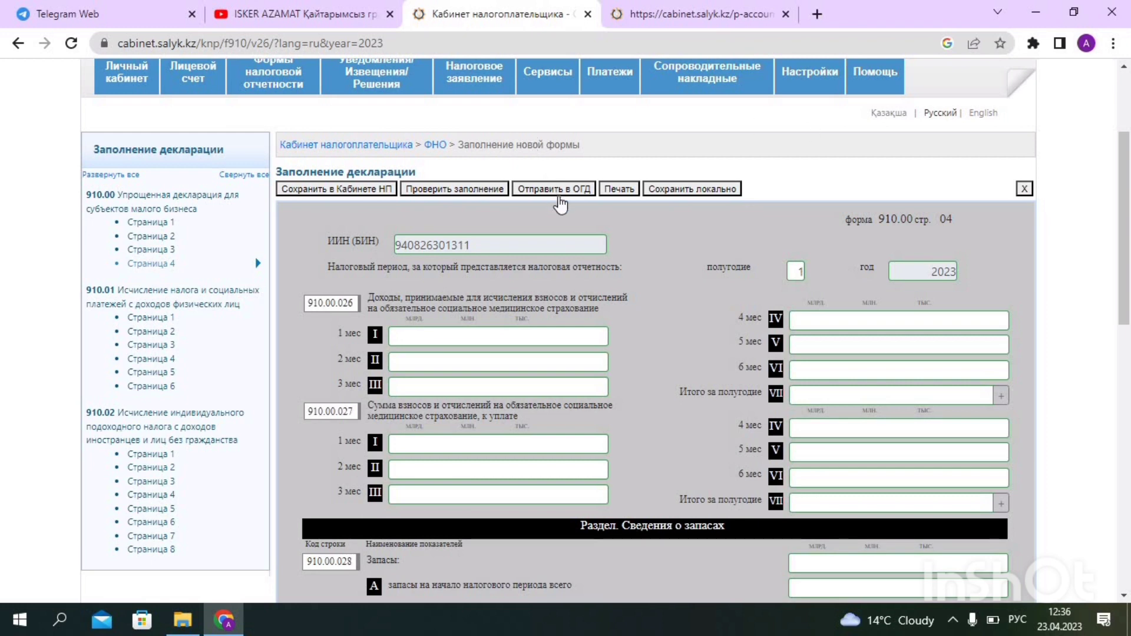
Send the 910.00 declaration to the tax office, signing it with the RSA256 key file and its password
click(565, 190)
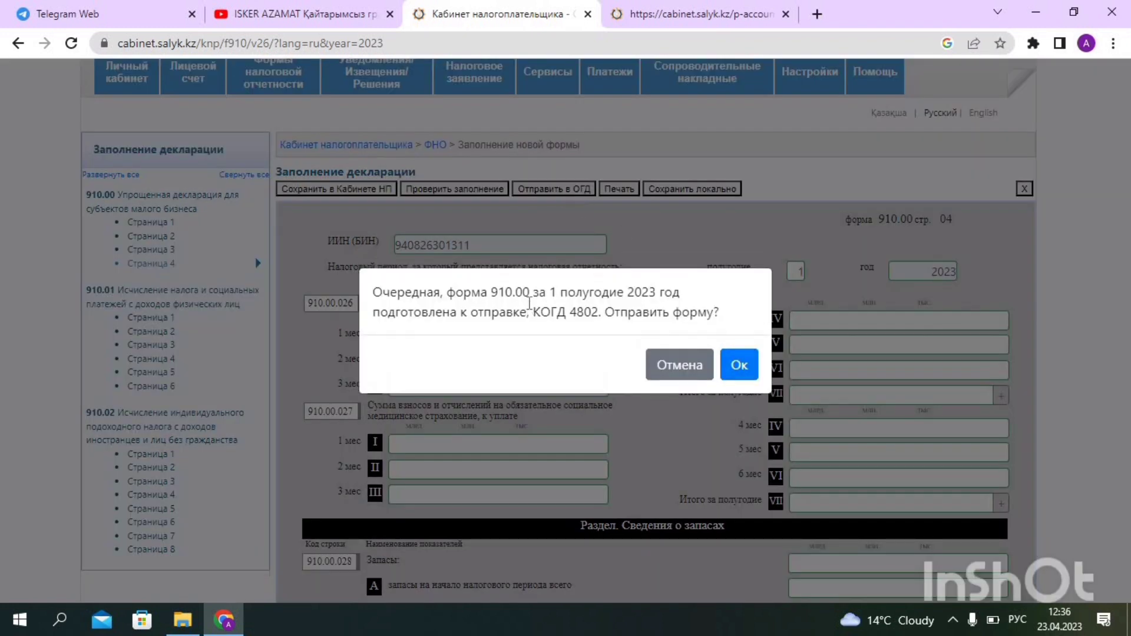
click(739, 364)
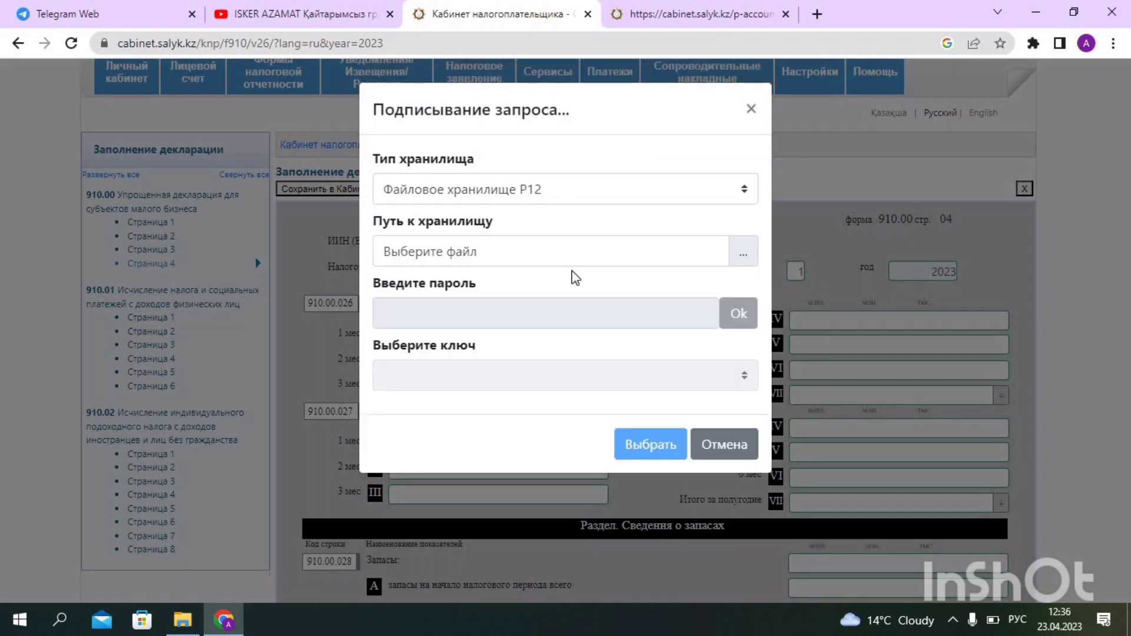
click(740, 255)
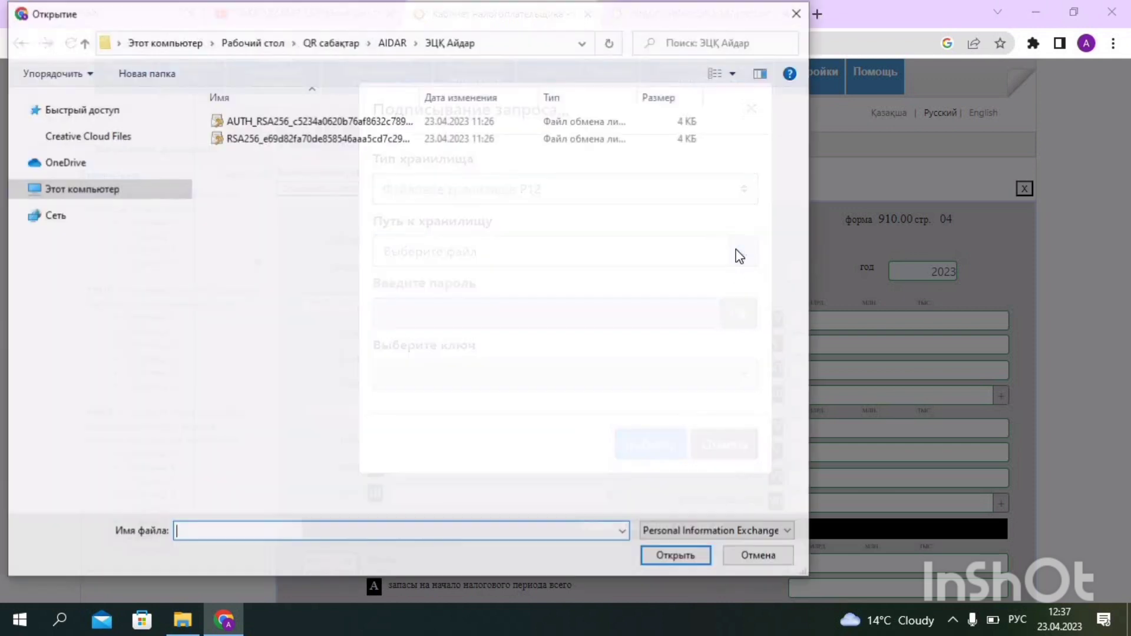
click(108, 329)
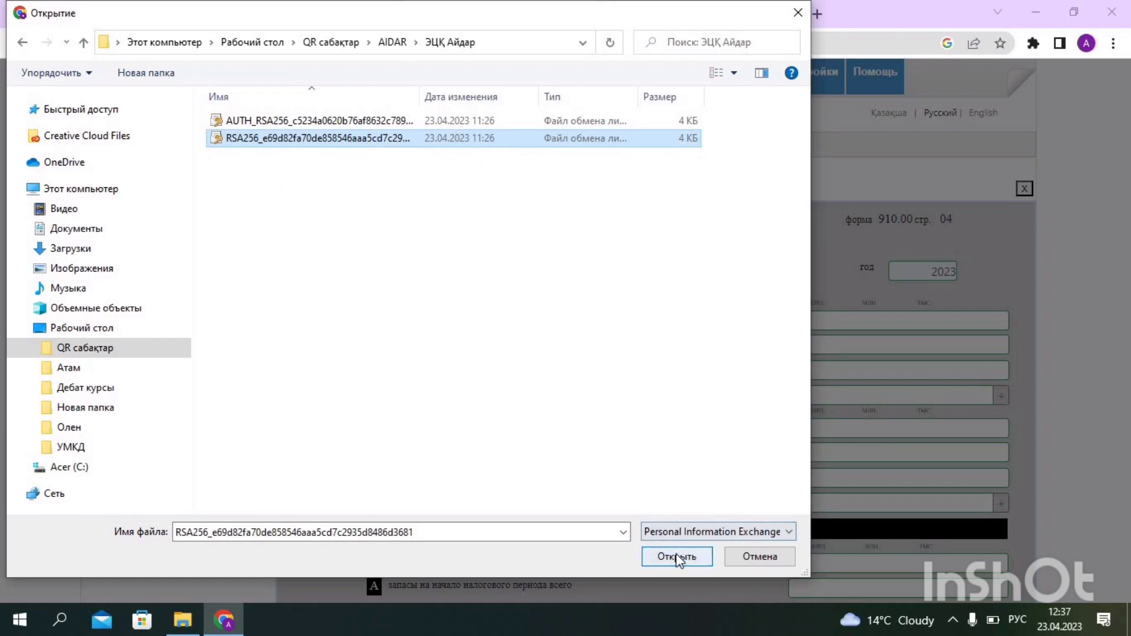
click(677, 554)
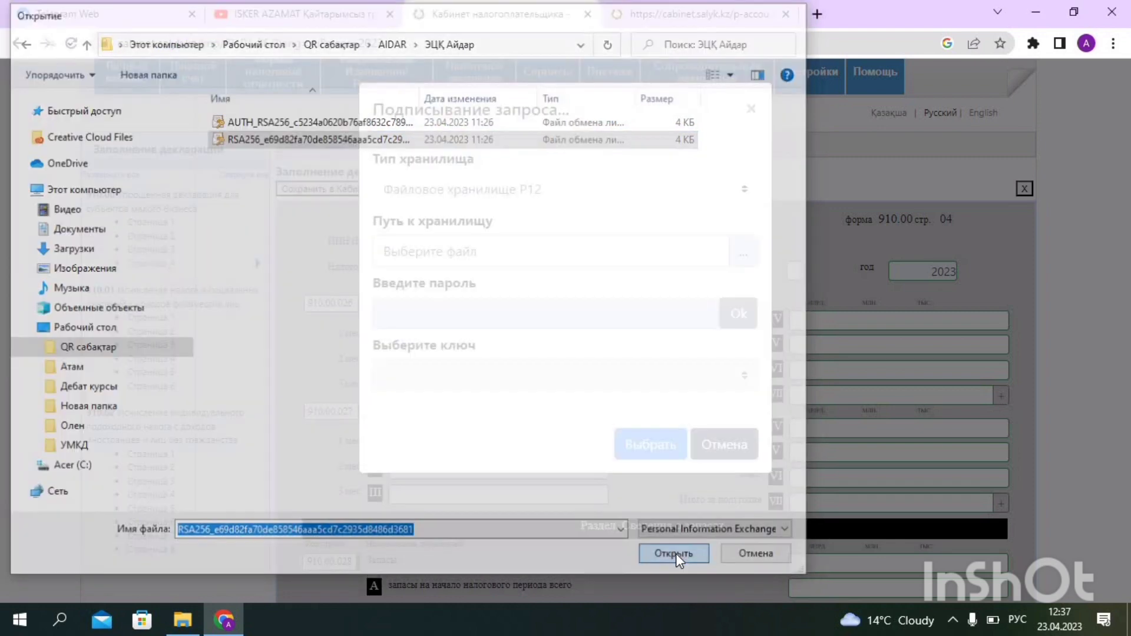
click(679, 319)
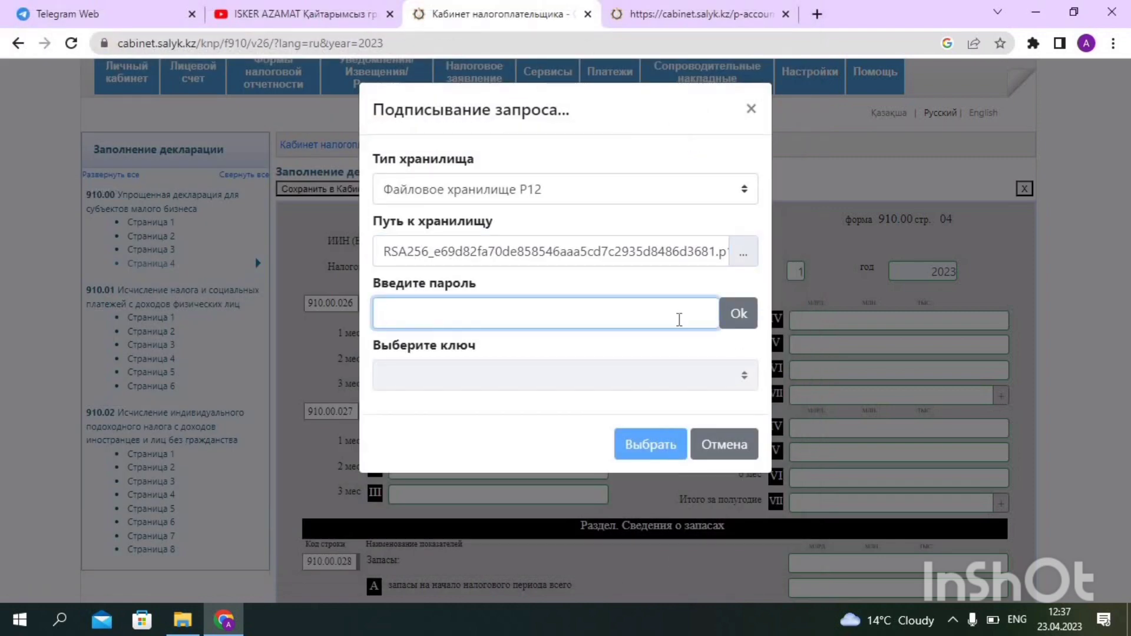
key(alt+shift)
key(alt+shift)
key(alt+shift)
click(739, 318)
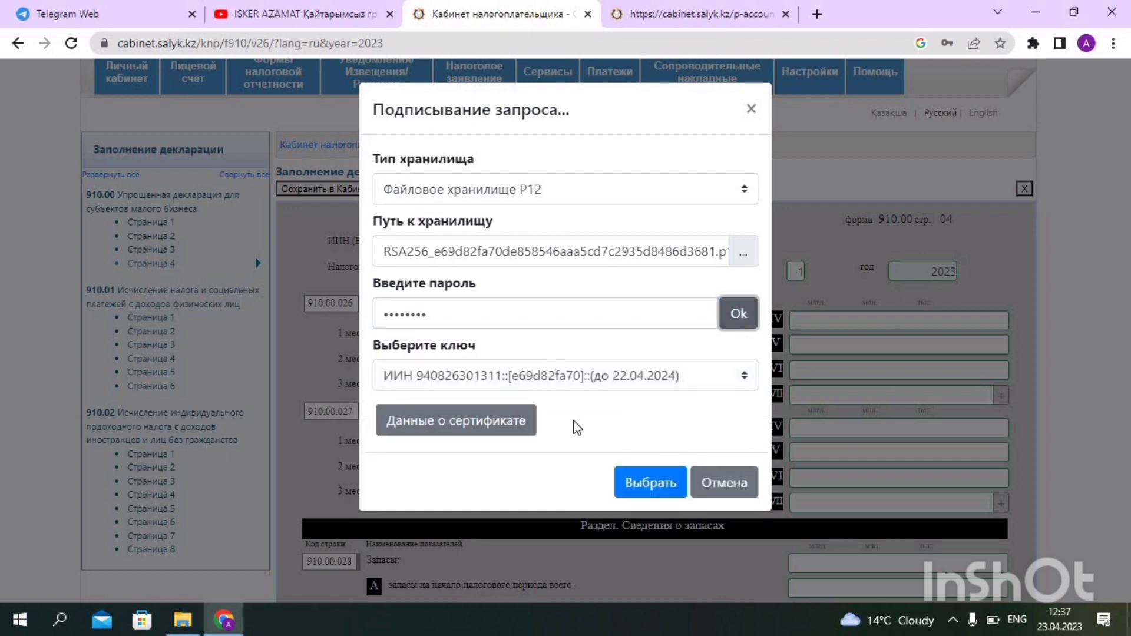
click(648, 490)
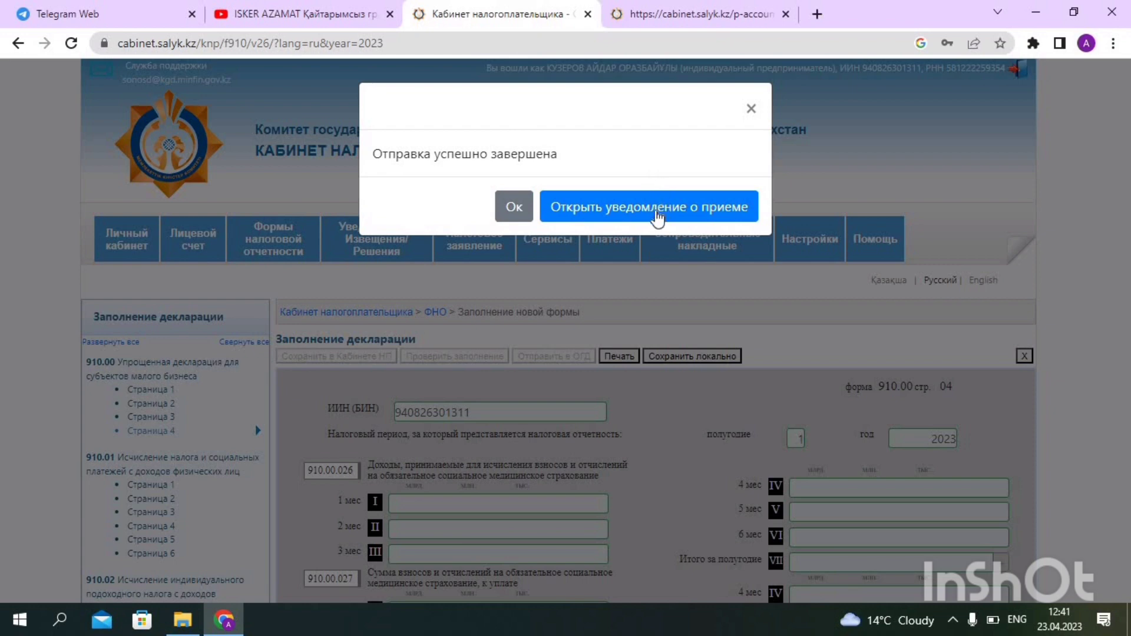
click(658, 218)
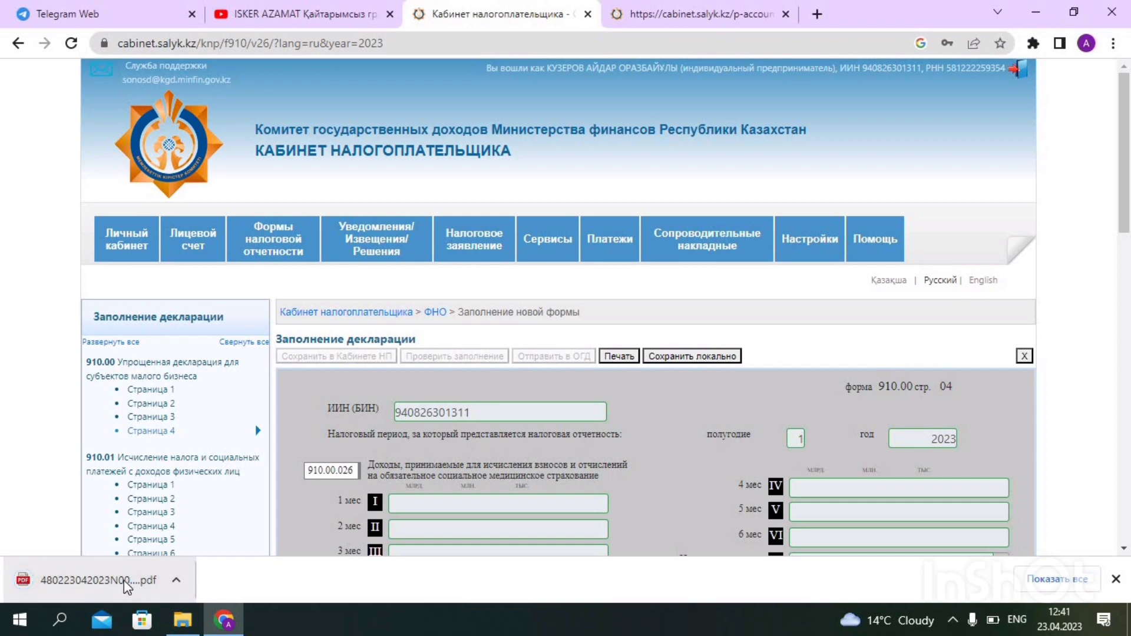
click(123, 582)
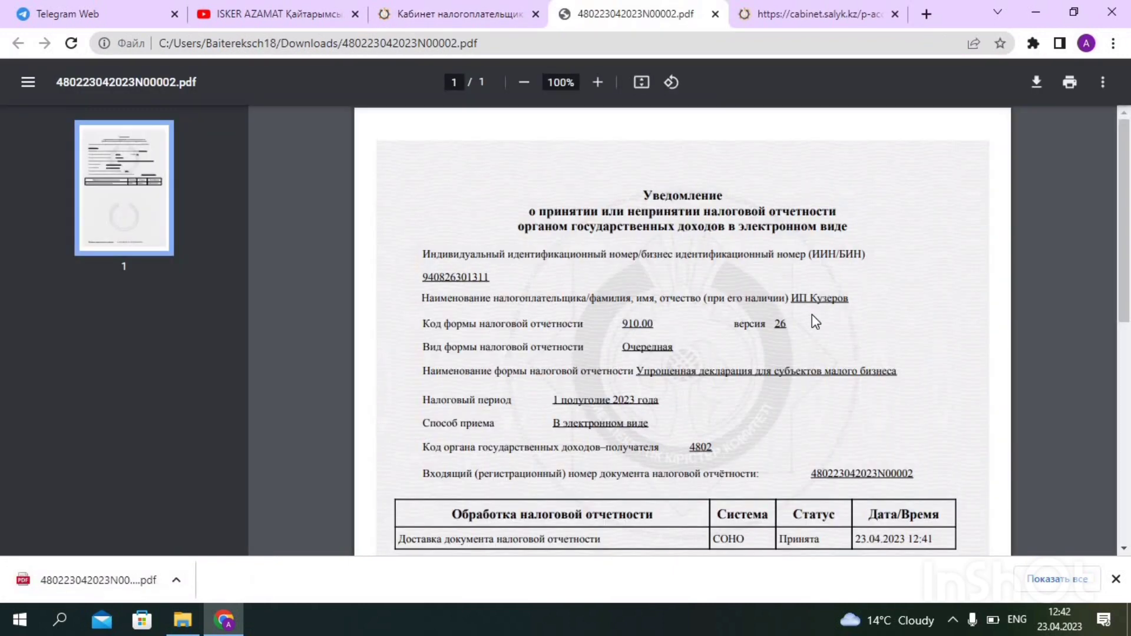
scroll(807, 407, down, 3)
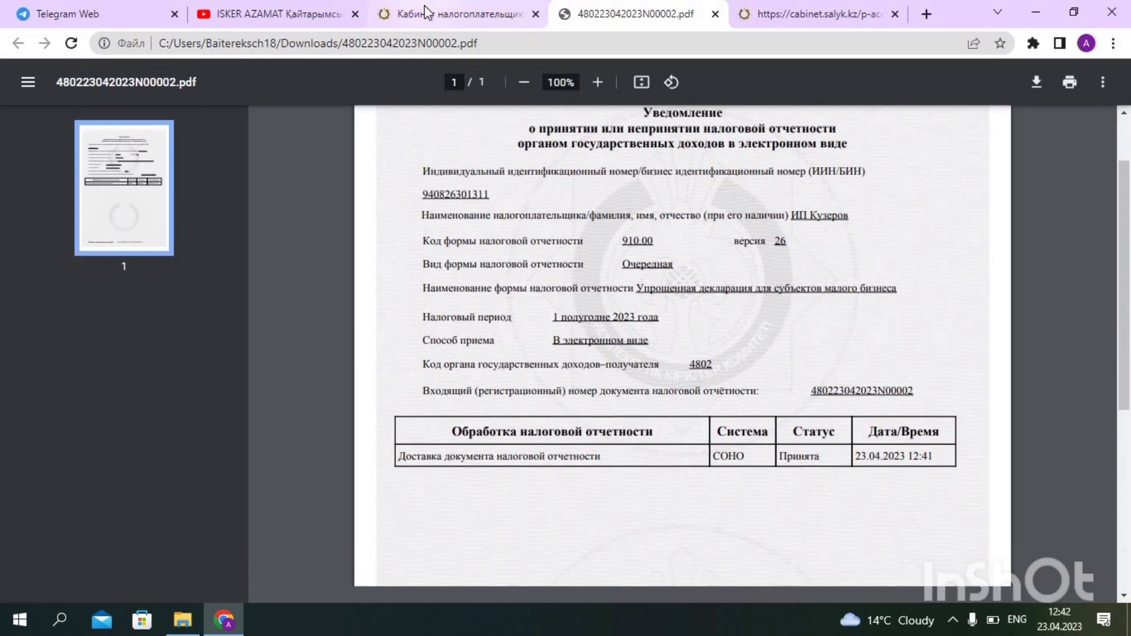
click(500, 12)
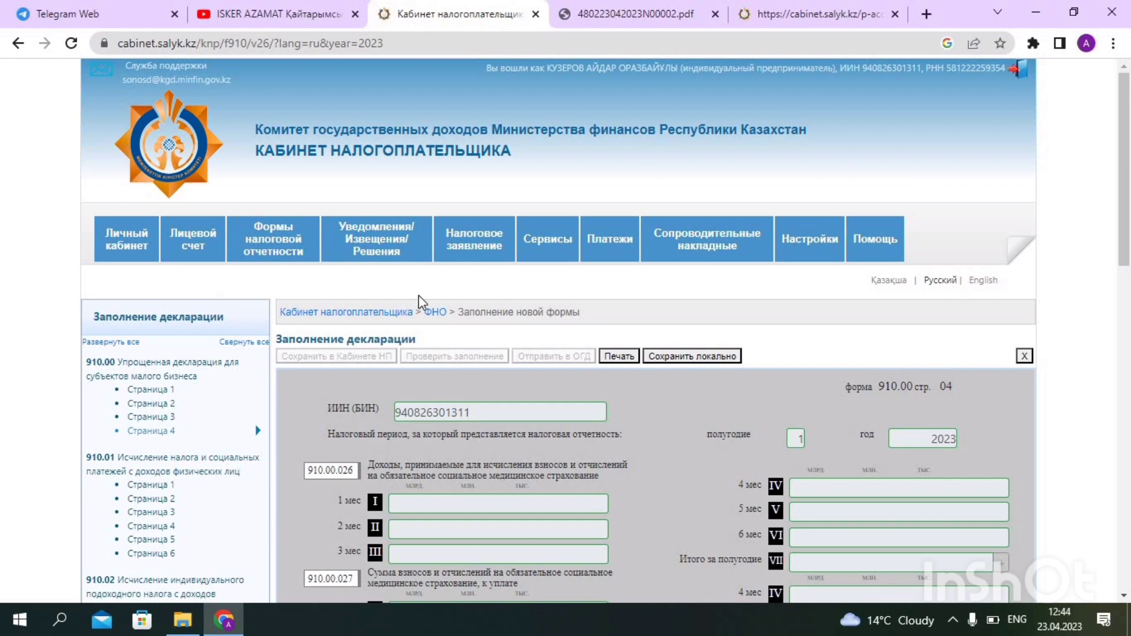
Start a new 001.00 application on suspending tax reporting from the Налоговое заявление section
click(484, 235)
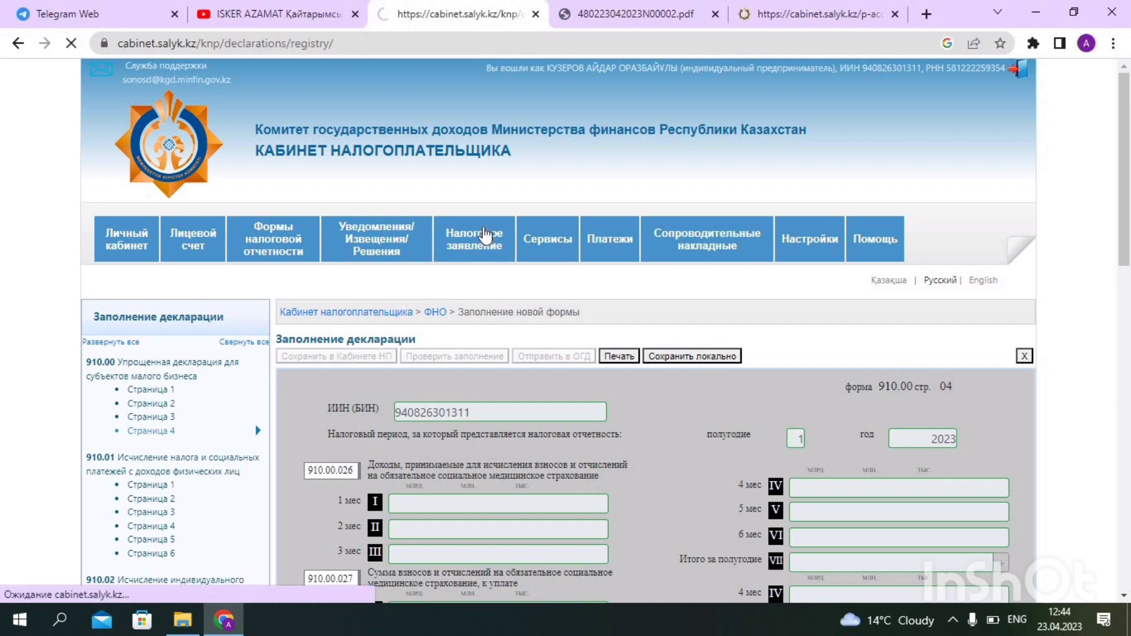
scroll(124, 388, down, 4)
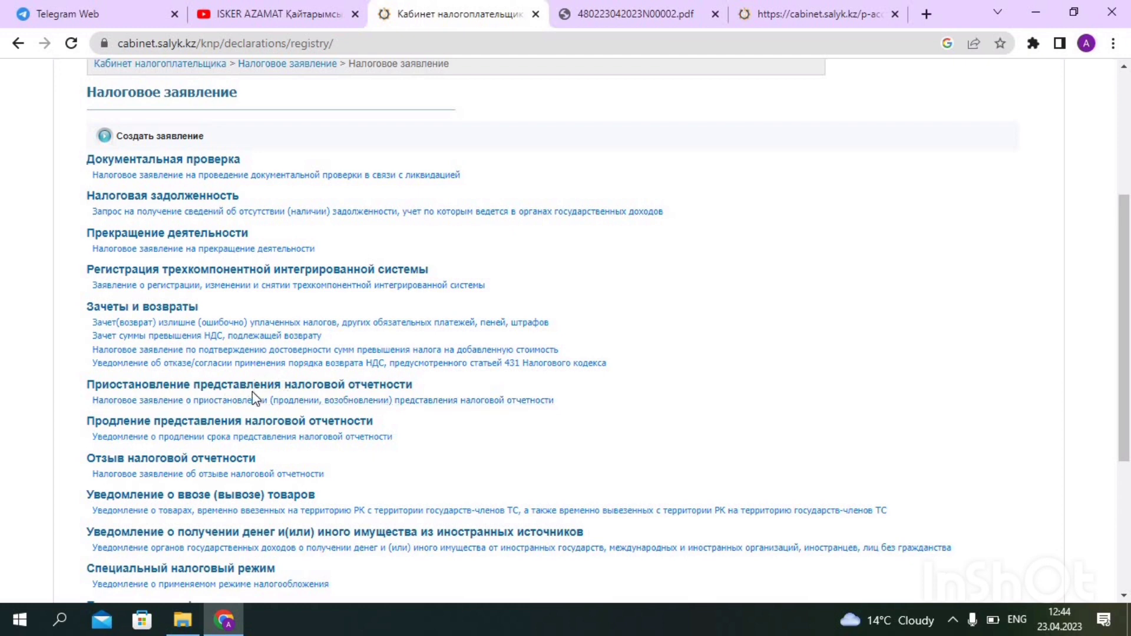
click(240, 401)
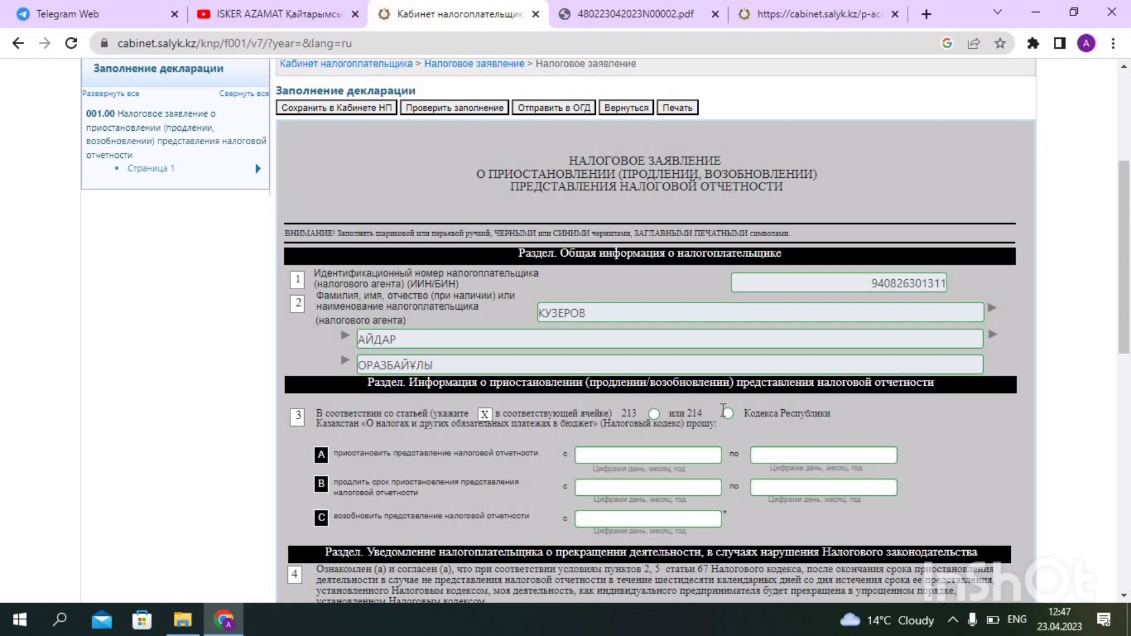
Choose article 213 and set the suspension period from 23.04.2023 to 01.04.2026
click(656, 414)
click(659, 456)
click(538, 399)
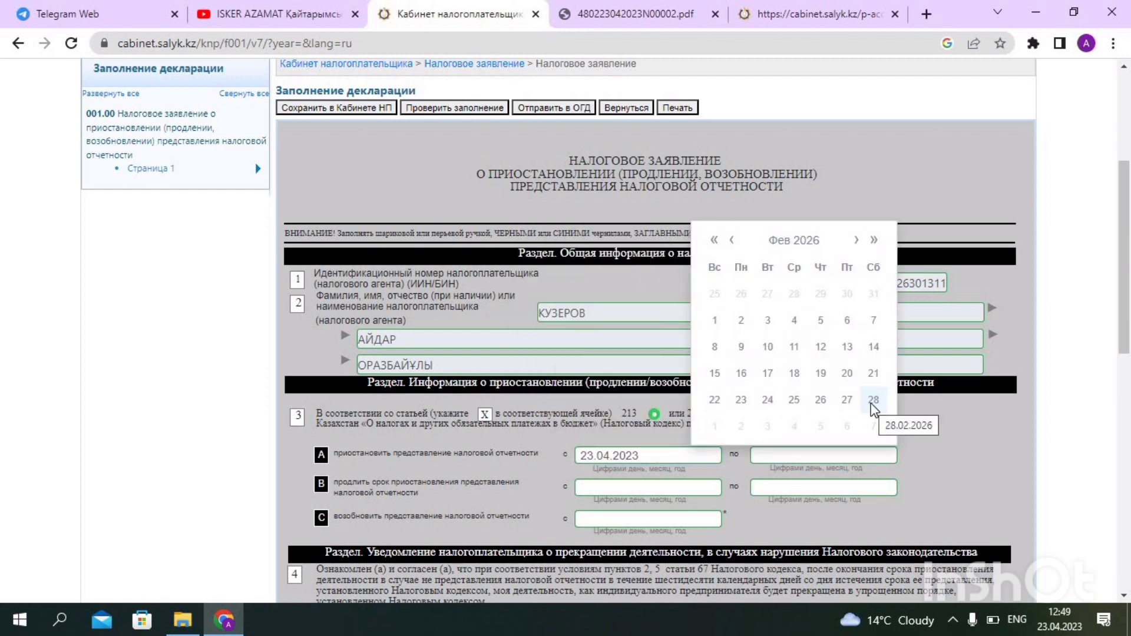
click(874, 402)
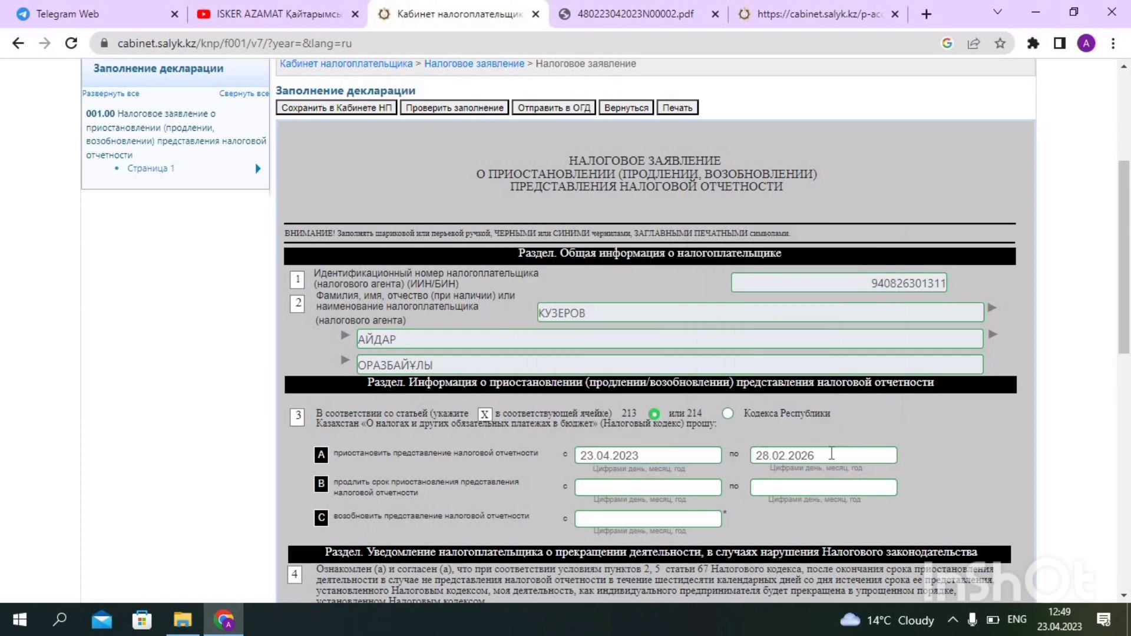
Fill in tax authority code 4802 (Kyzylzhar district office) through the lookup search
scroll(831, 453, down, 8)
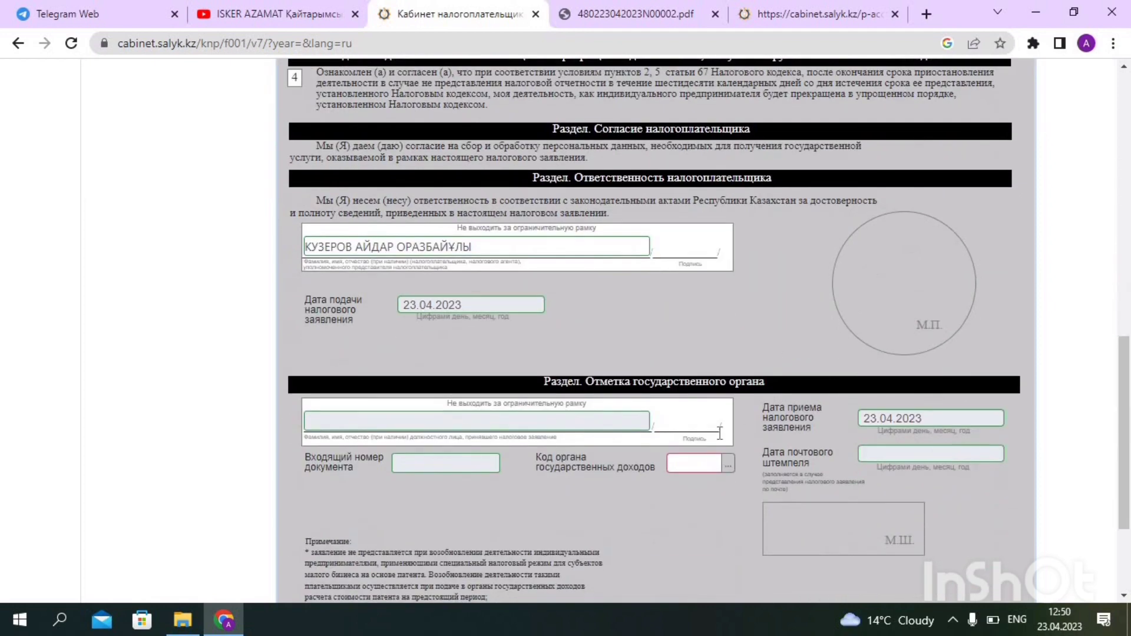
right_click(700, 465)
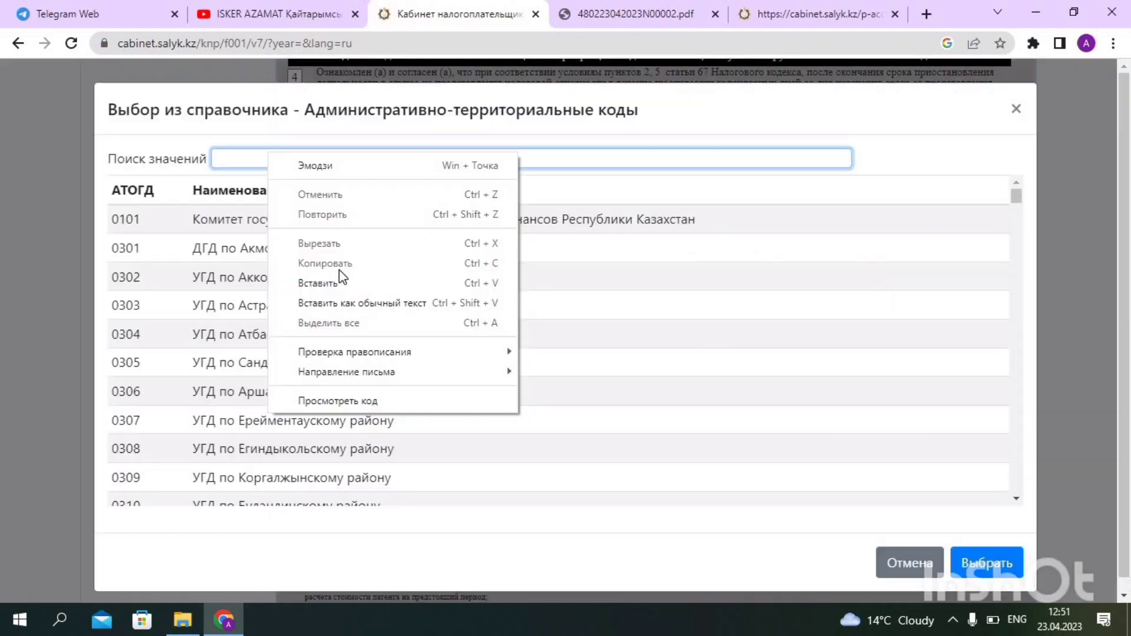
click(339, 281)
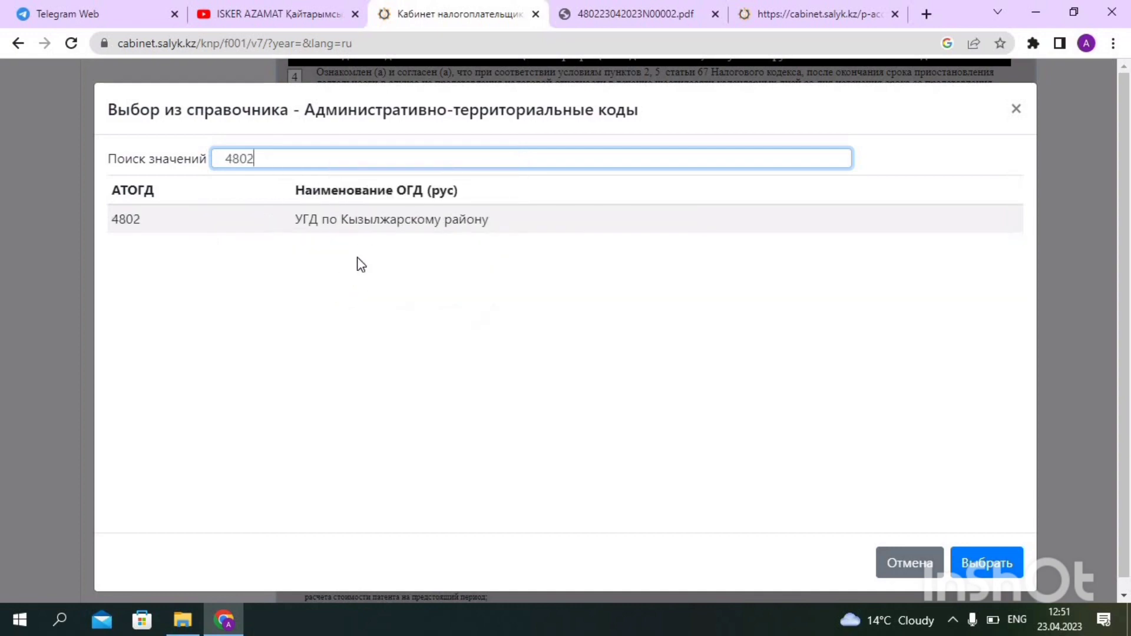
click(354, 227)
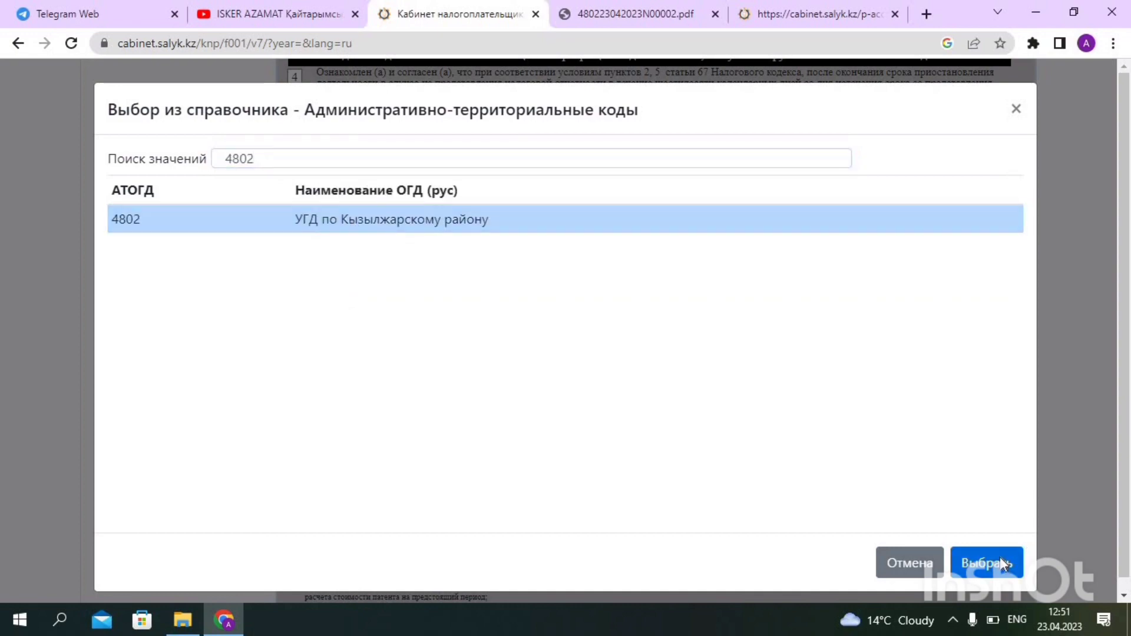
click(1002, 563)
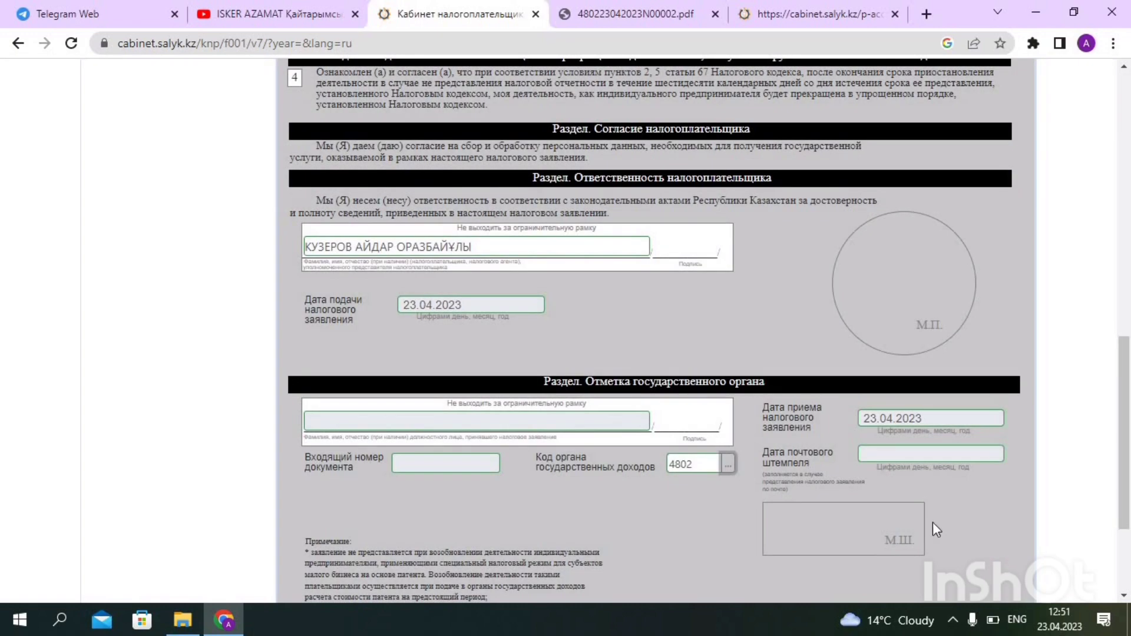
scroll(932, 522, up, 4)
scroll(709, 328, up, 3)
scroll(709, 328, up, 3)
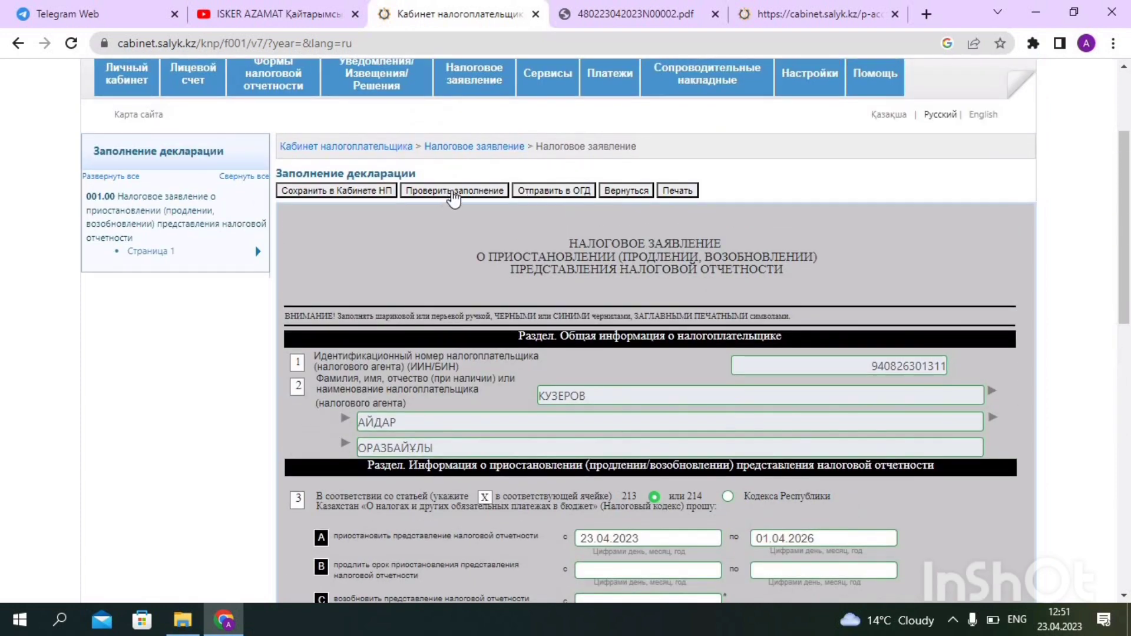
Check the 001.00 application for errors, save it in the cabinet, and submit it to the tax office
click(453, 195)
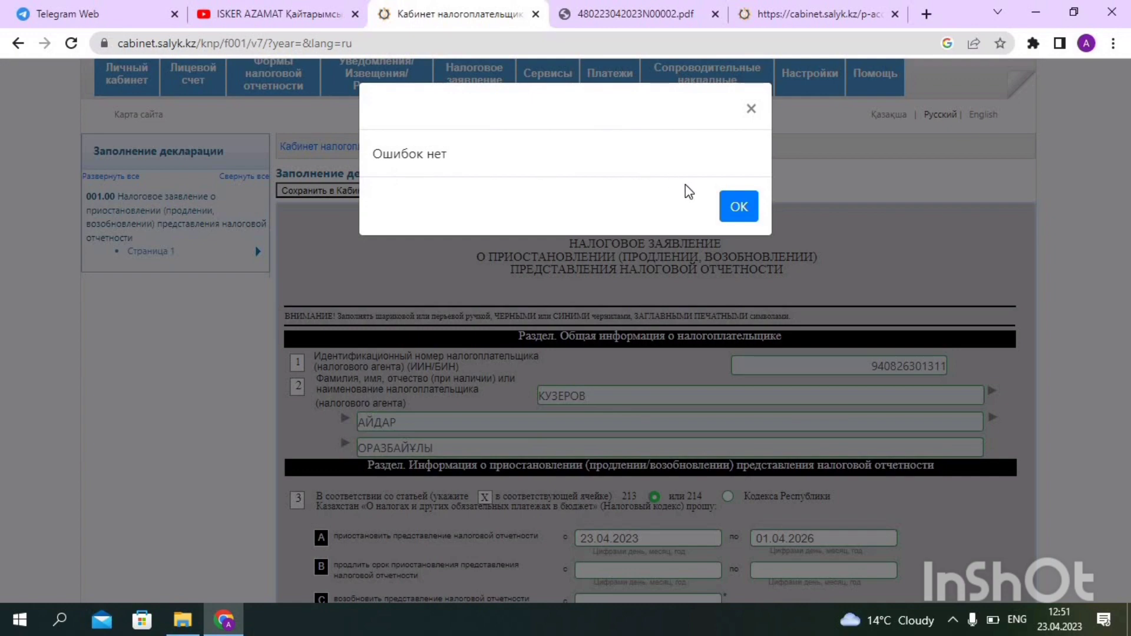
click(738, 207)
click(332, 193)
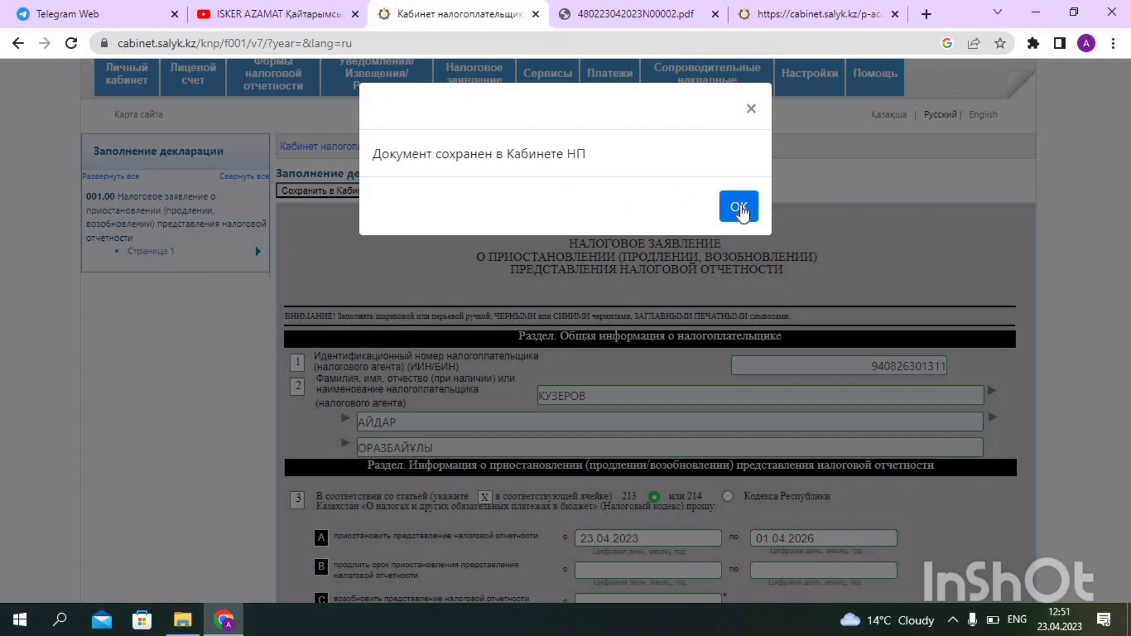
click(739, 207)
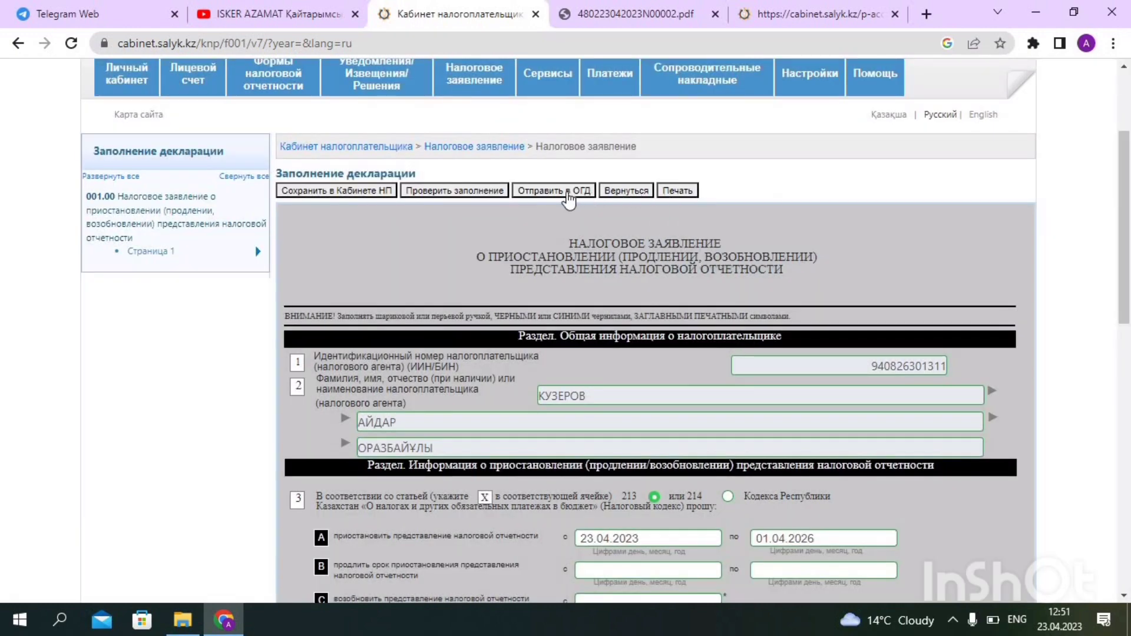
click(568, 195)
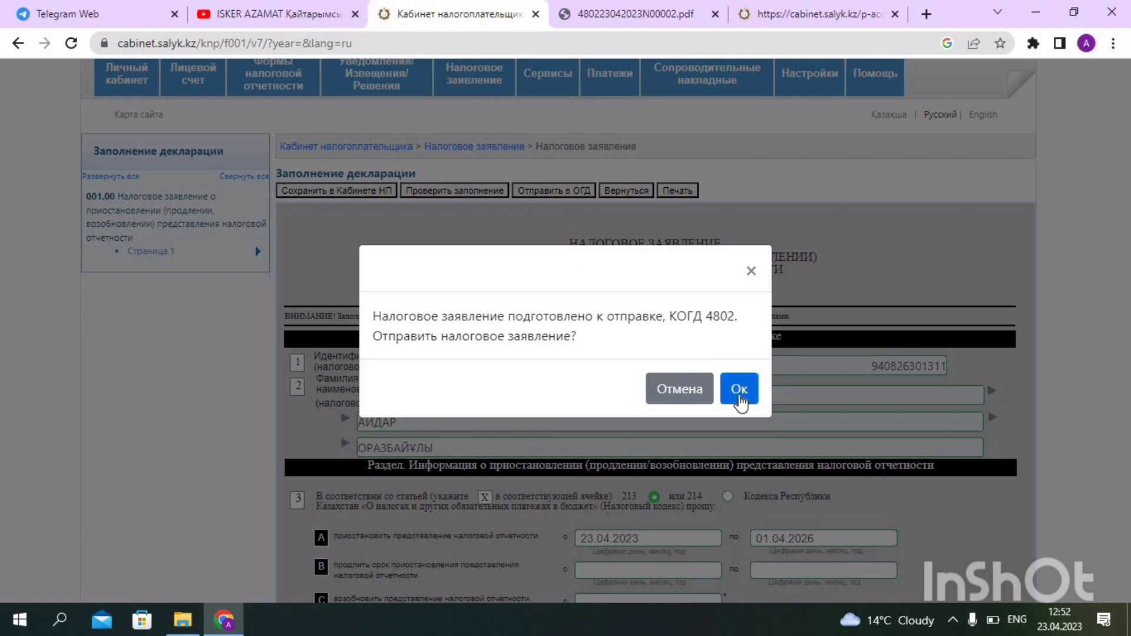
Confirm sending and load the RSA256 key file from the QR сабақтар folder, entering the key password
click(739, 390)
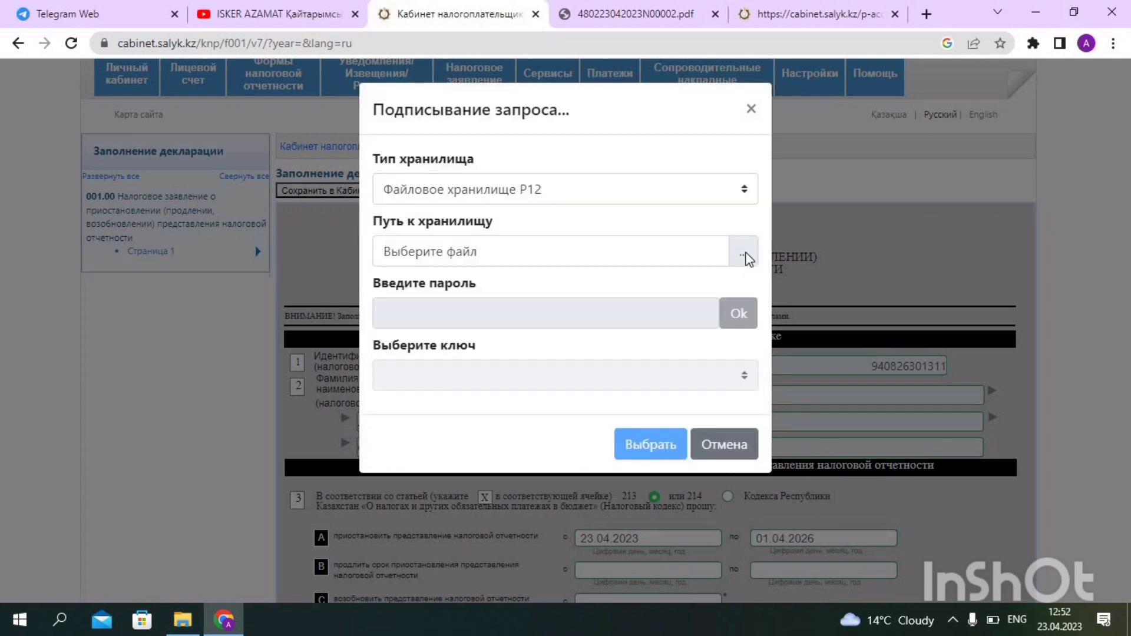
click(745, 254)
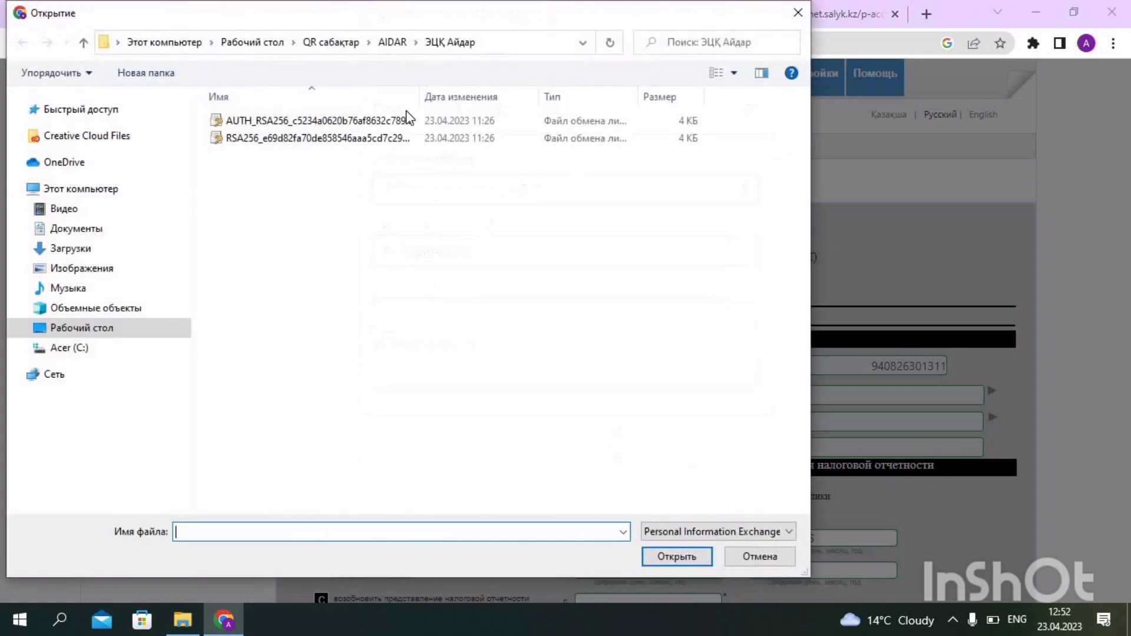
click(129, 329)
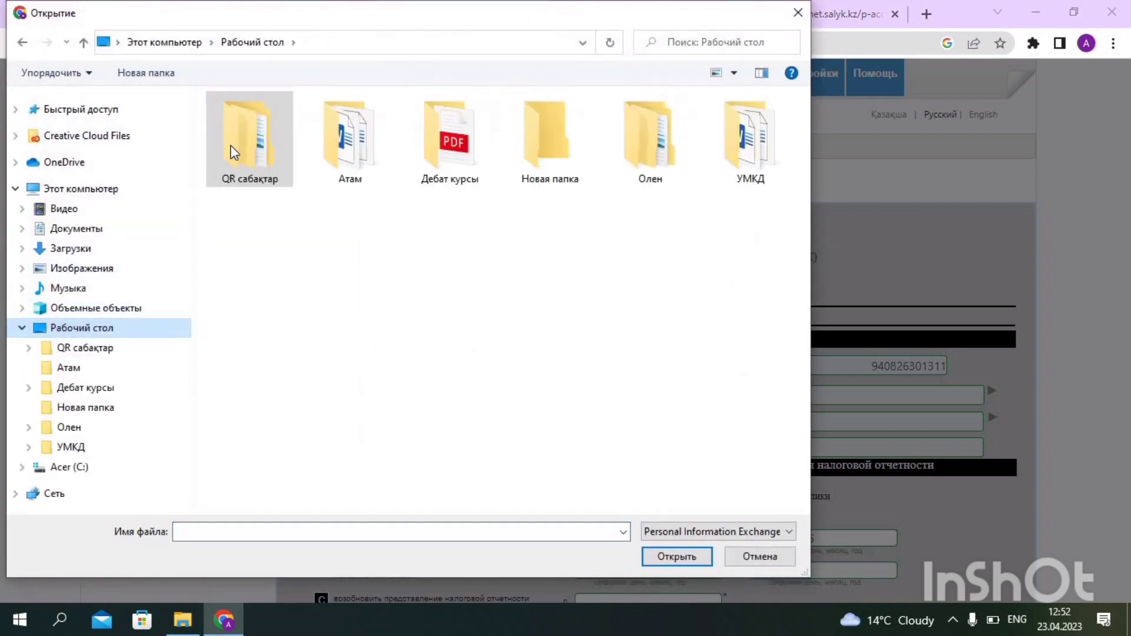
double_click(234, 152)
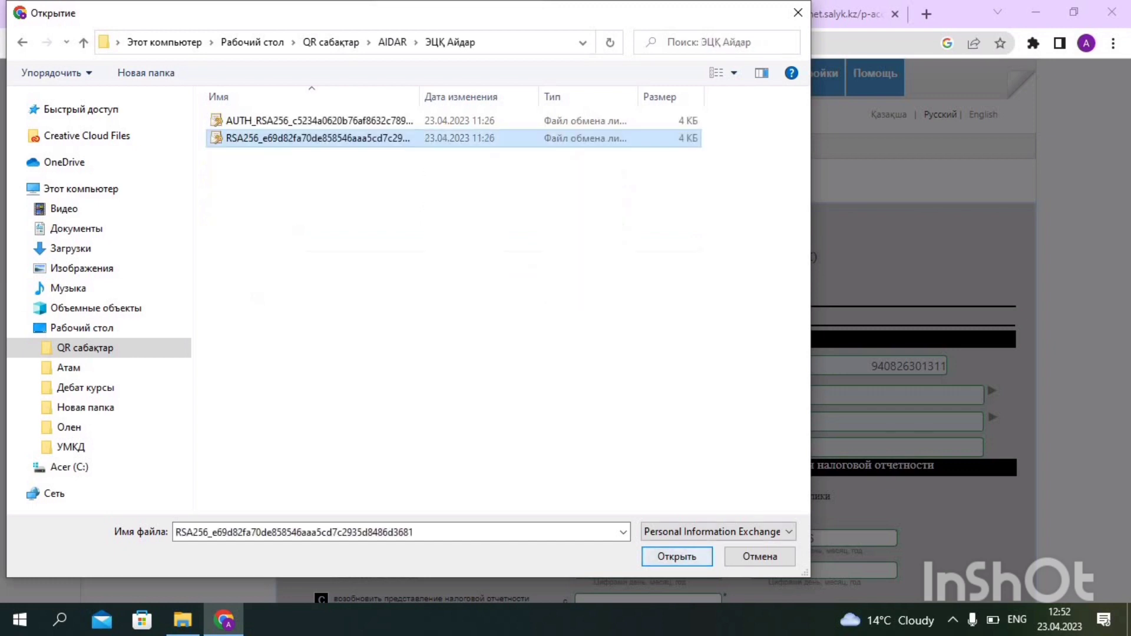
key(Return)
click(518, 315)
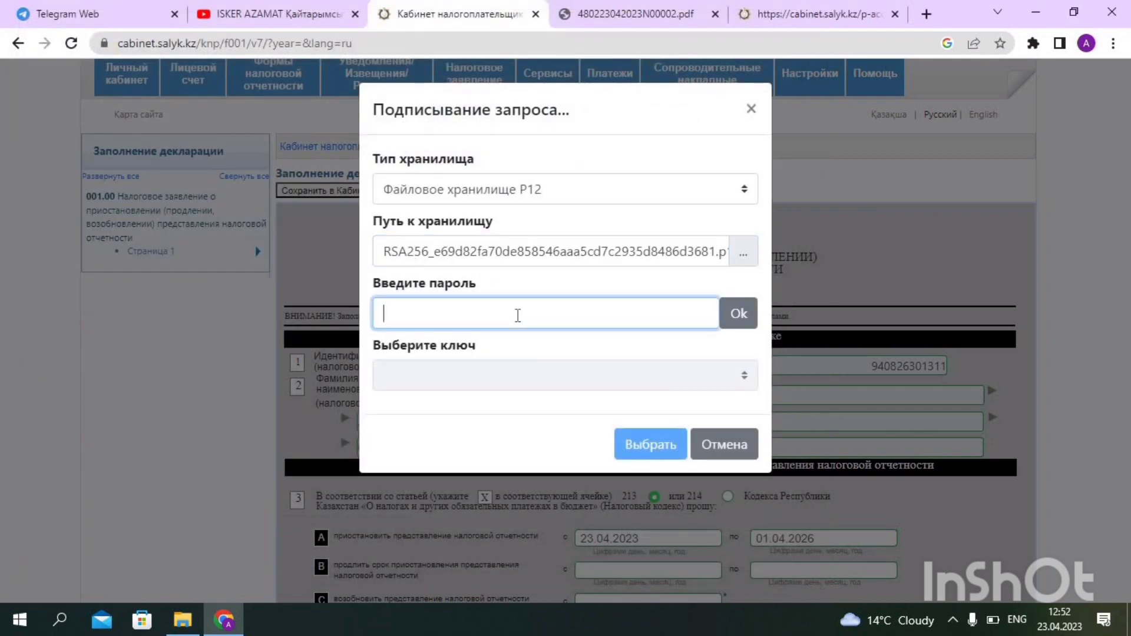
text(•)
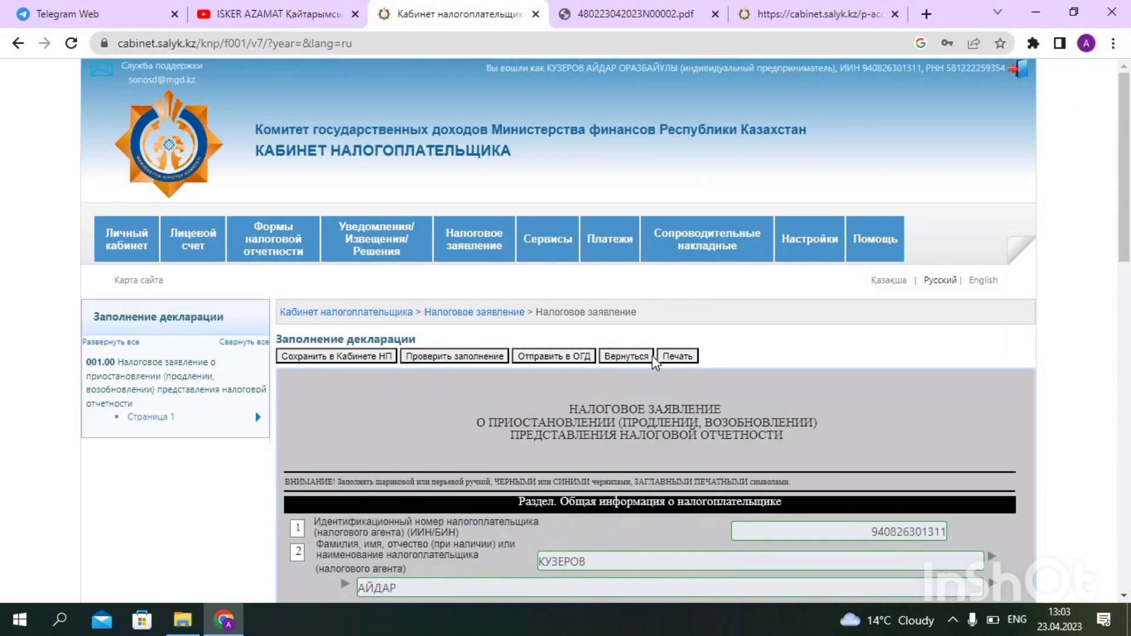
Search the tax applications registry and scroll to the 23.04.2023 12:51:56 application marked Черновик
click(479, 245)
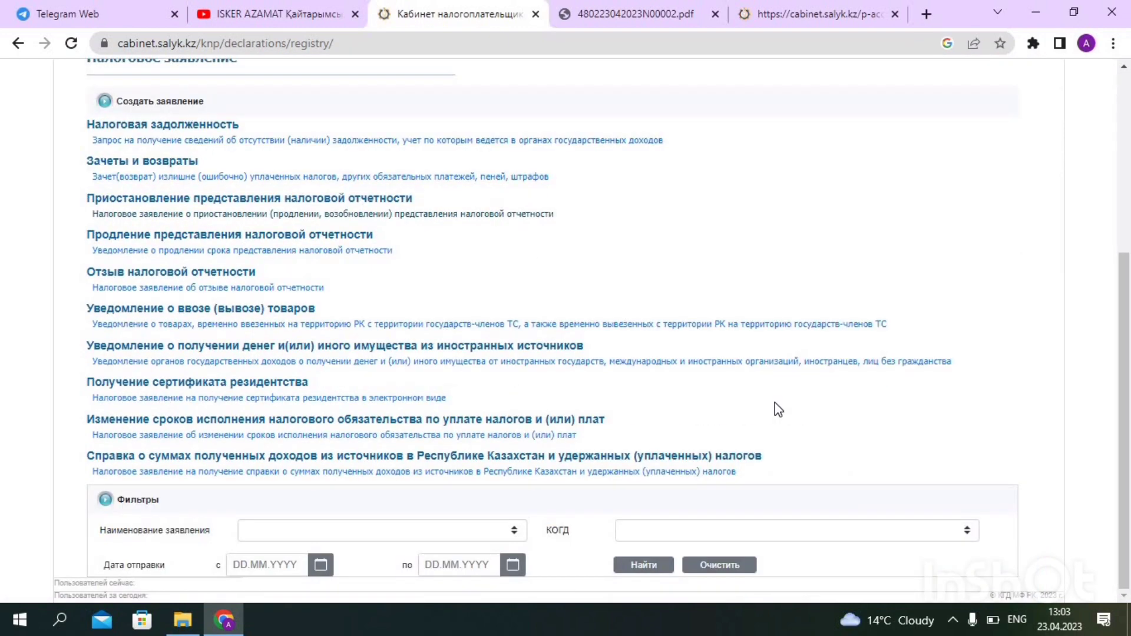
click(637, 567)
scroll(650, 470, down, 1)
scroll(650, 470, down, 6)
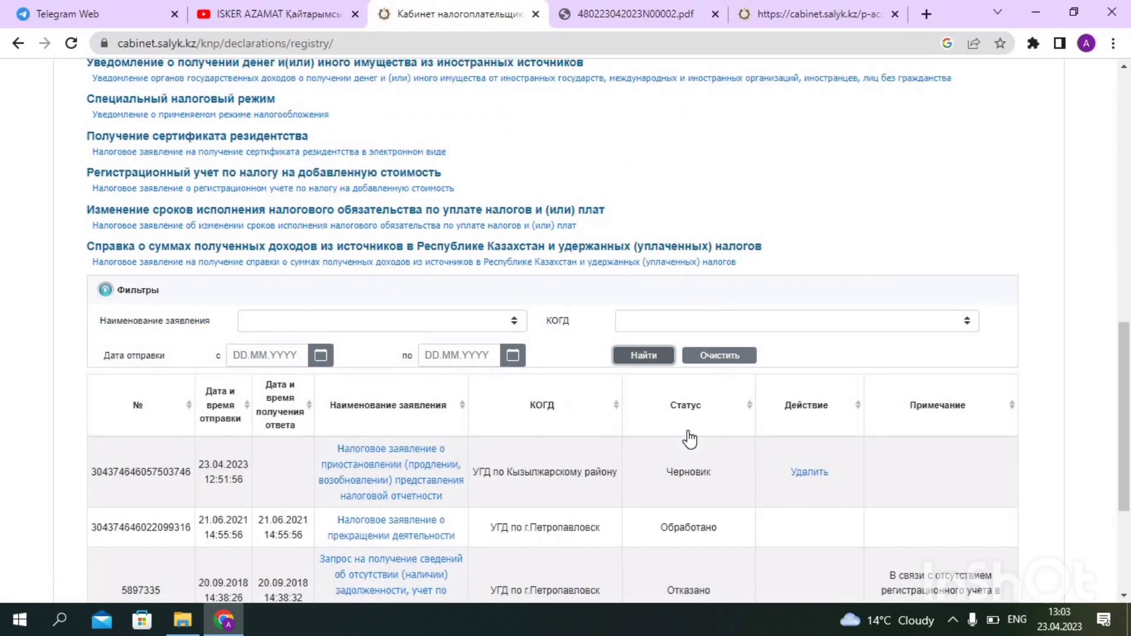
scroll(620, 454, down, 1)
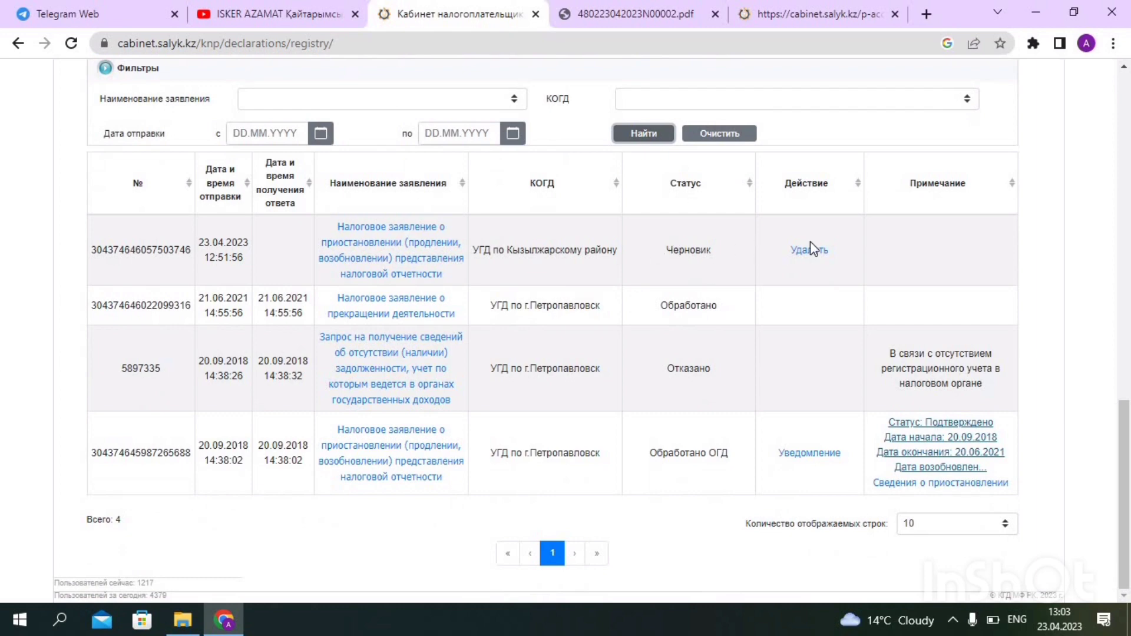